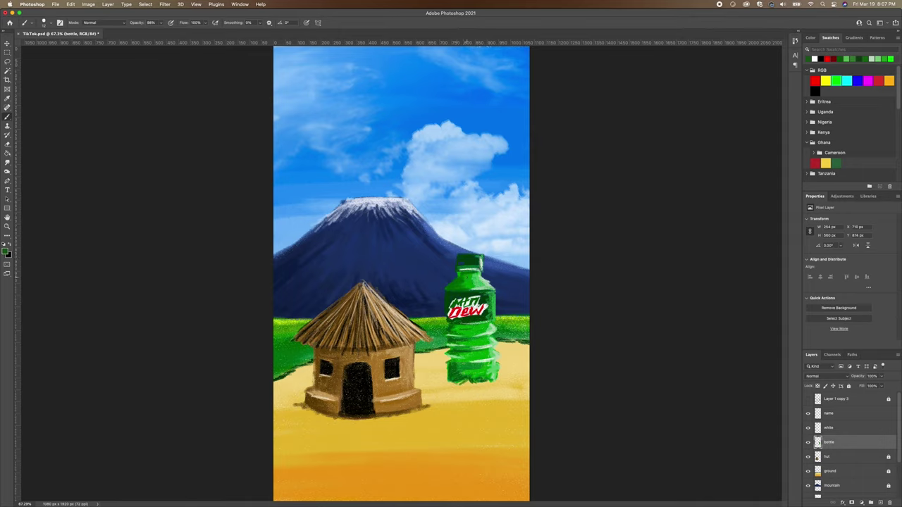
Add a new layer above the name layer and paint a short vertical stroke rising from the bottle cap
{"action": "left_click", "coordinate": [839, 418]}
{"action": "left_click", "coordinate": [879, 502]}
{"action": "left_click_drag", "start_coordinate": [469, 251], "coordinate": [469, 243]}
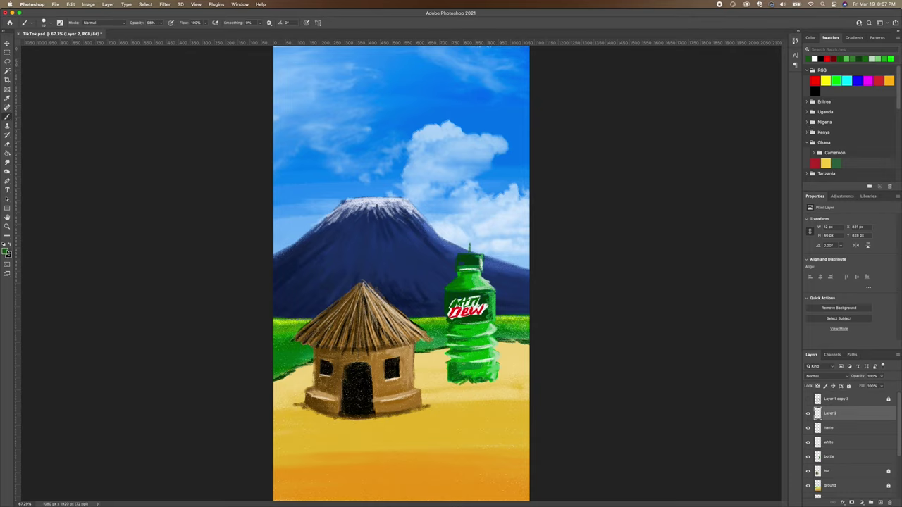
Change the brush colour to dark brown #513922 and paint another short trunk stroke rising from the bottle cap
{"action": "left_click", "coordinate": [6, 251]}
{"action": "left_click", "coordinate": [134, 193]}
{"action": "left_click_drag", "start_coordinate": [135, 194], "coordinate": [136, 199]}
{"action": "mouse_move", "coordinate": [119, 155]}
{"action": "left_mouse_down"}
{"action": "mouse_move", "coordinate": [122, 147]}
{"action": "mouse_move", "coordinate": [126, 171]}
{"action": "mouse_move", "coordinate": [109, 179]}
{"action": "mouse_move", "coordinate": [128, 186]}
{"action": "left_mouse_up"}
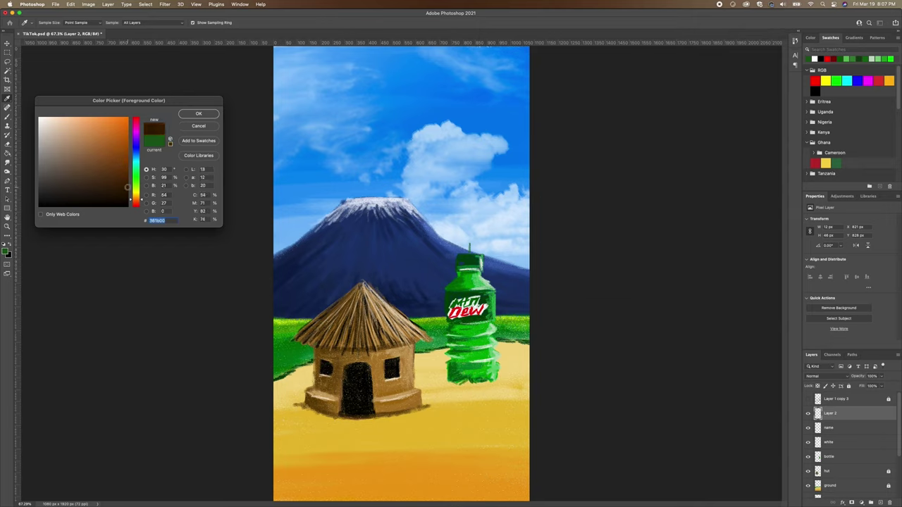
{"action": "mouse_move", "coordinate": [127, 186]}
{"action": "left_mouse_down"}
{"action": "mouse_move", "coordinate": [127, 177]}
{"action": "mouse_move", "coordinate": [90, 178]}
{"action": "left_mouse_up"}
{"action": "left_click", "coordinate": [197, 115]}
{"action": "left_click_drag", "start_coordinate": [466, 251], "coordinate": [465, 245]}
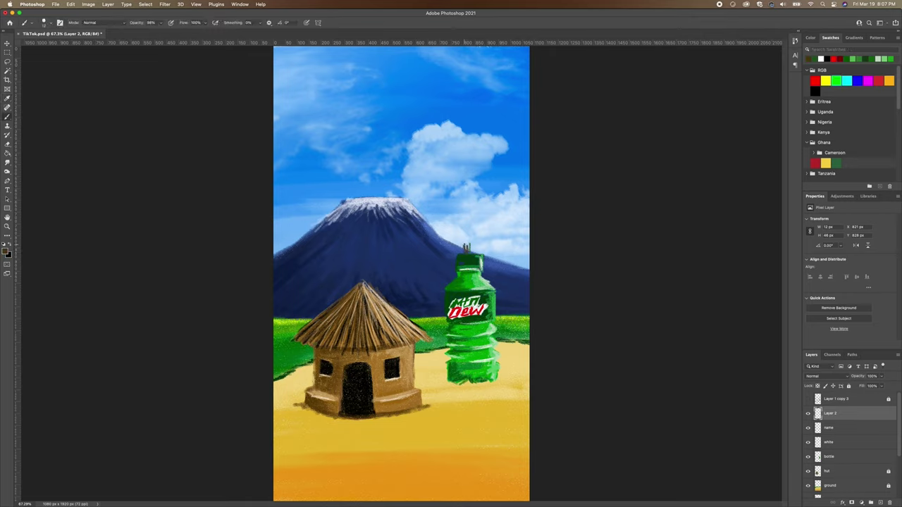
Move the new trunk layer beneath the bottle layer and rename it branches
{"action": "left_click_drag", "start_coordinate": [844, 413], "coordinate": [849, 459]}
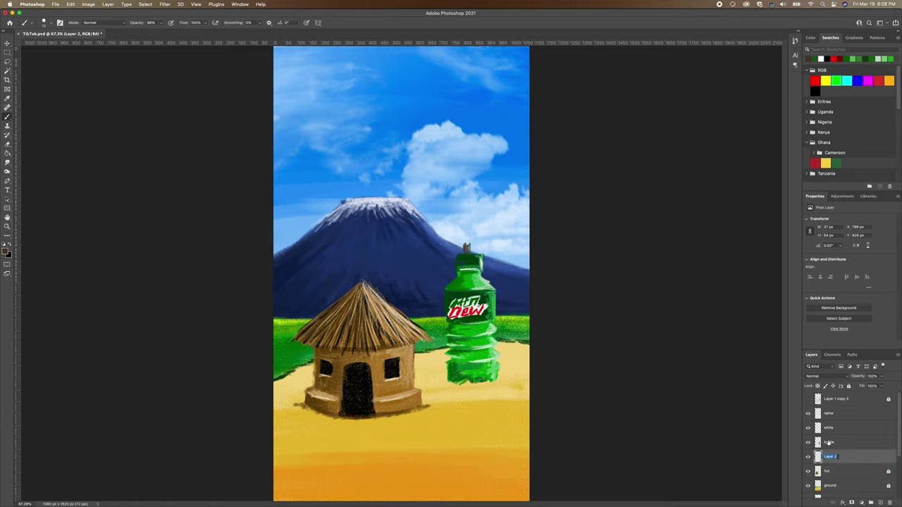
{"action": "type", "text": "t"}
{"action": "type", "text": "ranches"}
{"action": "key", "text": "Return"}
Paint a brown trunk with main branches spreading outward and upward from the bottle cap, thickening the lower ones
{"action": "mouse_move", "coordinate": [468, 240]}
{"action": "left_mouse_down"}
{"action": "mouse_move", "coordinate": [477, 235]}
{"action": "mouse_move", "coordinate": [466, 212]}
{"action": "mouse_move", "coordinate": [462, 229]}
{"action": "mouse_move", "coordinate": [421, 211]}
{"action": "mouse_move", "coordinate": [439, 241]}
{"action": "mouse_move", "coordinate": [481, 226]}
{"action": "mouse_move", "coordinate": [461, 200]}
{"action": "mouse_move", "coordinate": [486, 207]}
{"action": "mouse_move", "coordinate": [477, 234]}
{"action": "mouse_move", "coordinate": [519, 227]}
{"action": "left_mouse_up"}
{"action": "mouse_move", "coordinate": [472, 245]}
{"action": "left_mouse_down"}
{"action": "mouse_move", "coordinate": [484, 227]}
{"action": "mouse_move", "coordinate": [468, 233]}
{"action": "mouse_move", "coordinate": [474, 210]}
{"action": "mouse_move", "coordinate": [494, 202]}
{"action": "mouse_move", "coordinate": [461, 199]}
{"action": "mouse_move", "coordinate": [457, 227]}
{"action": "mouse_move", "coordinate": [431, 199]}
{"action": "mouse_move", "coordinate": [421, 211]}
{"action": "left_mouse_up"}
{"action": "key", "text": "super+z"}
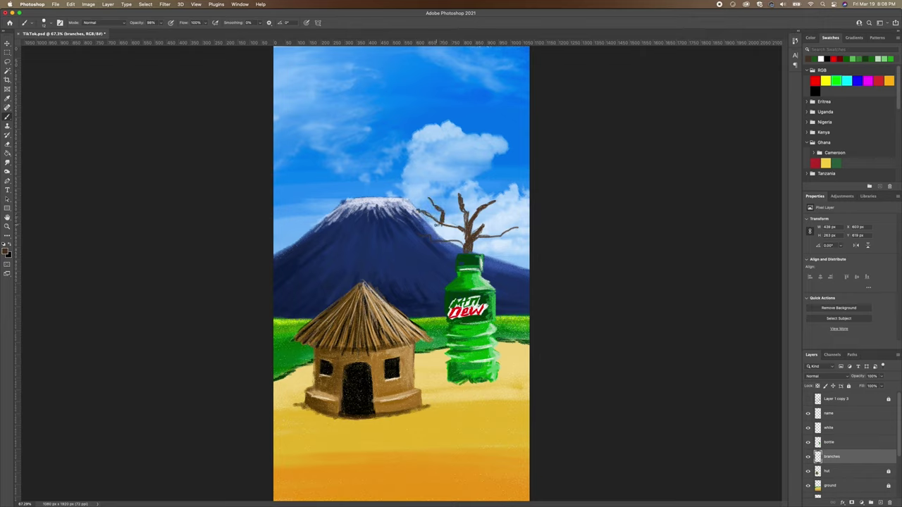
{"action": "left_click_drag", "start_coordinate": [431, 243], "coordinate": [459, 246]}
{"action": "left_click_drag", "start_coordinate": [464, 241], "coordinate": [463, 217]}
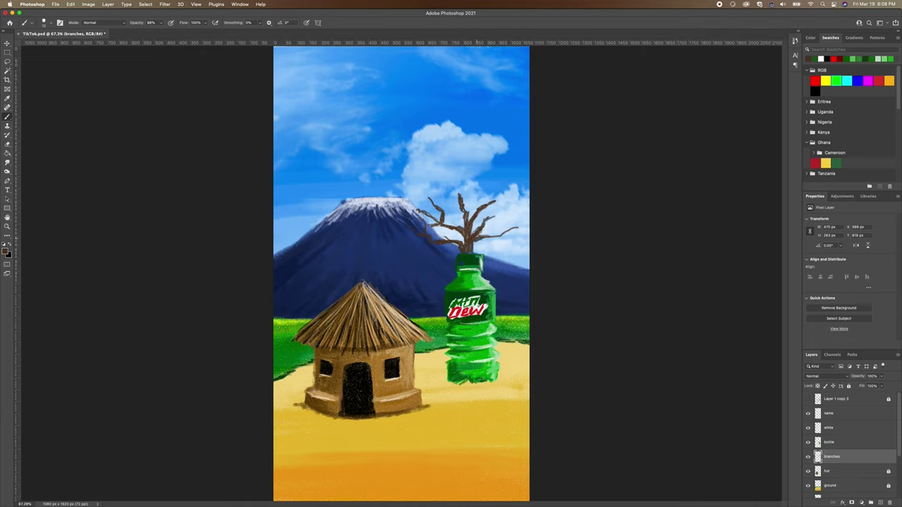
Add thin brown twigs at the ends of the tree's right, upper and left branches
{"action": "mouse_move", "coordinate": [498, 238]}
{"action": "left_mouse_down"}
{"action": "mouse_move", "coordinate": [504, 242]}
{"action": "mouse_move", "coordinate": [505, 222]}
{"action": "left_mouse_up"}
{"action": "left_click_drag", "start_coordinate": [464, 187], "coordinate": [458, 174]}
{"action": "mouse_move", "coordinate": [437, 203]}
{"action": "left_mouse_down"}
{"action": "mouse_move", "coordinate": [431, 185]}
{"action": "mouse_move", "coordinate": [414, 191]}
{"action": "left_mouse_up"}
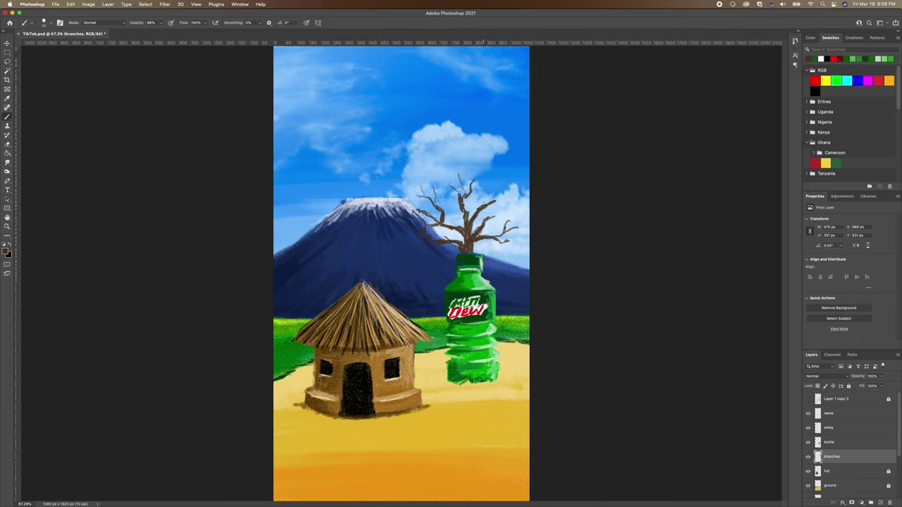
{"action": "left_click_drag", "start_coordinate": [488, 208], "coordinate": [513, 196]}
Choose the KYLE Ultimate Charcoal Pencil 25px brush and sample light green #3fa343 from the bottle as the brush colour
{"action": "left_click", "coordinate": [51, 24]}
{"action": "left_click", "coordinate": [59, 202]}
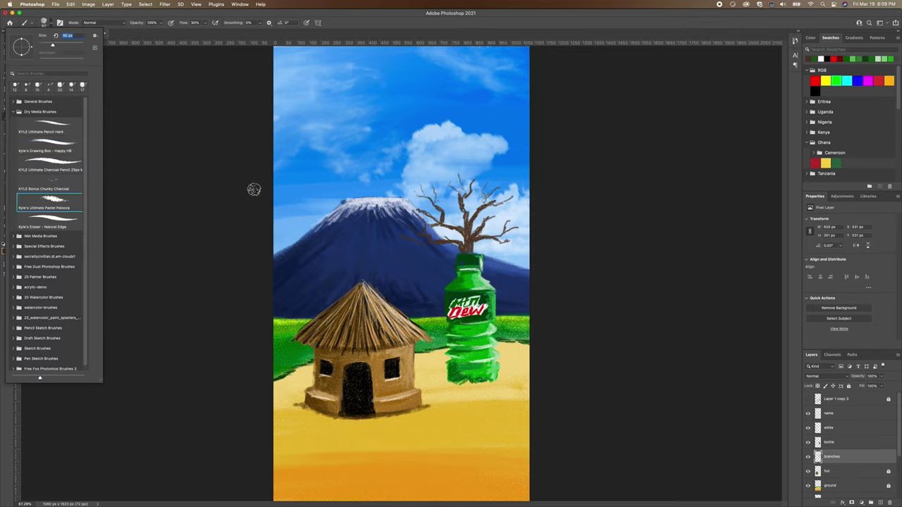
{"action": "left_click", "coordinate": [68, 169]}
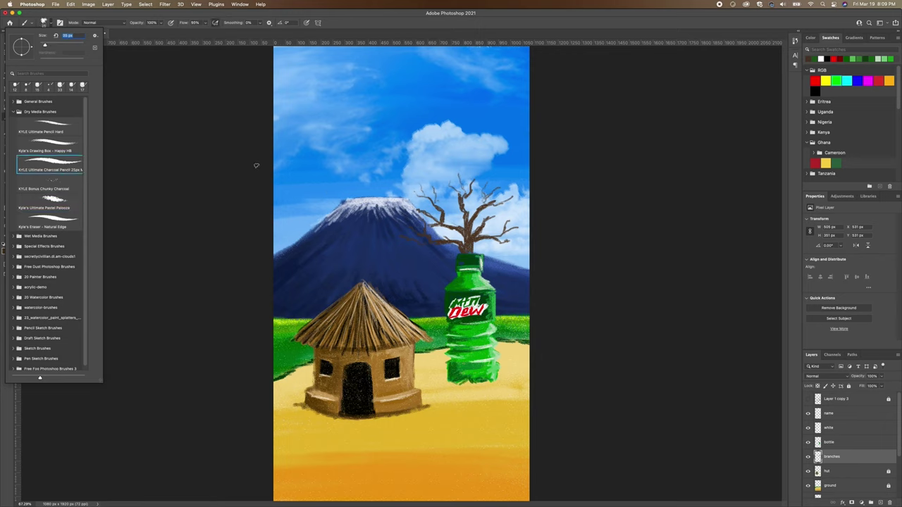
{"action": "left_click_drag", "start_coordinate": [180, 44], "coordinate": [181, 50]}
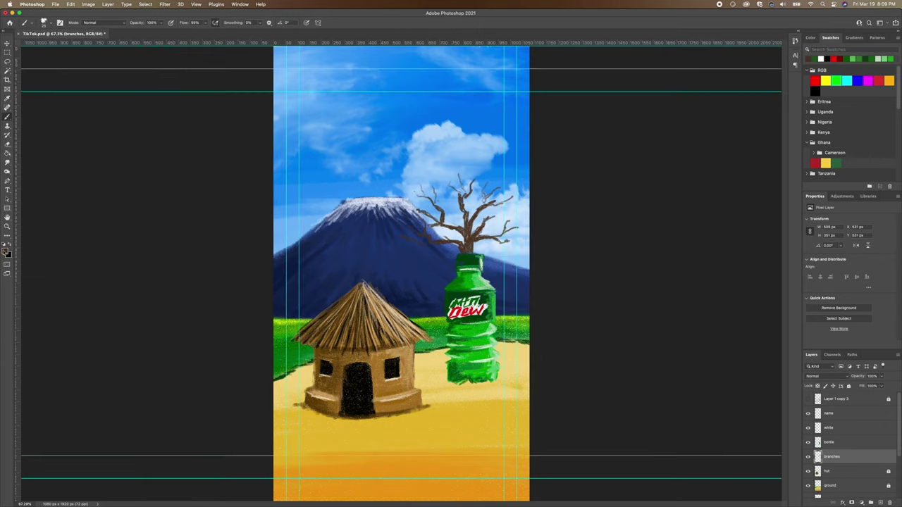
{"action": "left_click", "coordinate": [6, 251]}
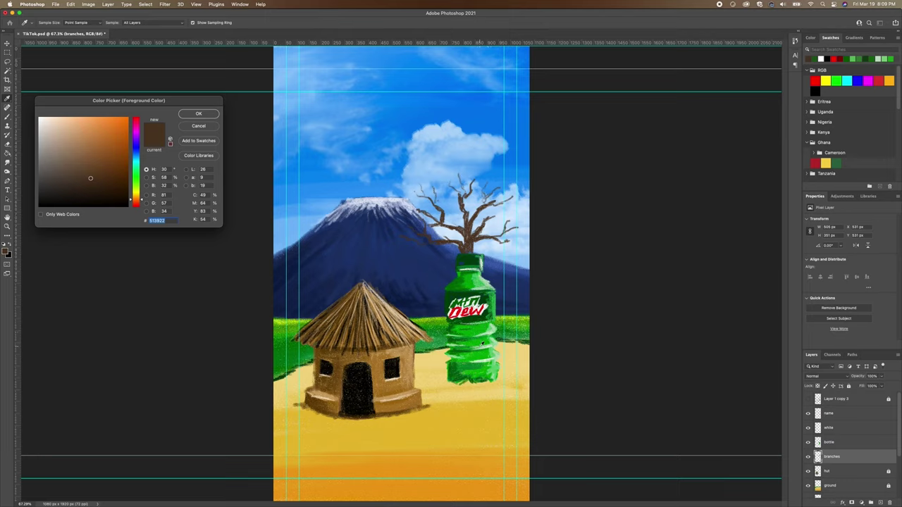
{"action": "left_click", "coordinate": [483, 341]}
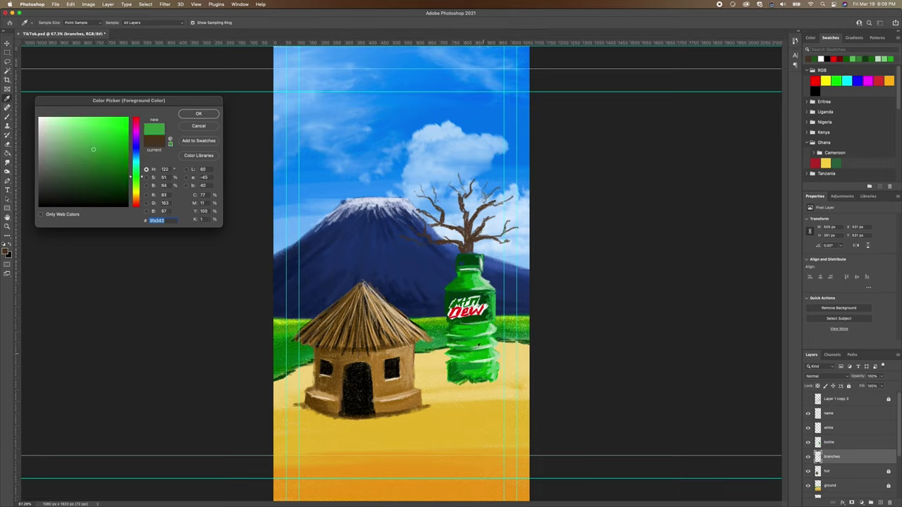
{"action": "left_click", "coordinate": [205, 114]}
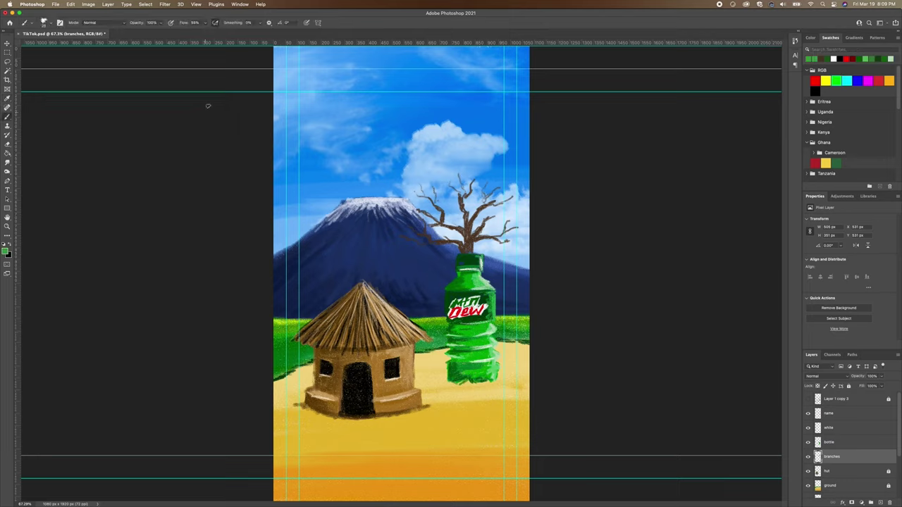
Hide the guides on the canvas
{"action": "left_click", "coordinate": [196, 4]}
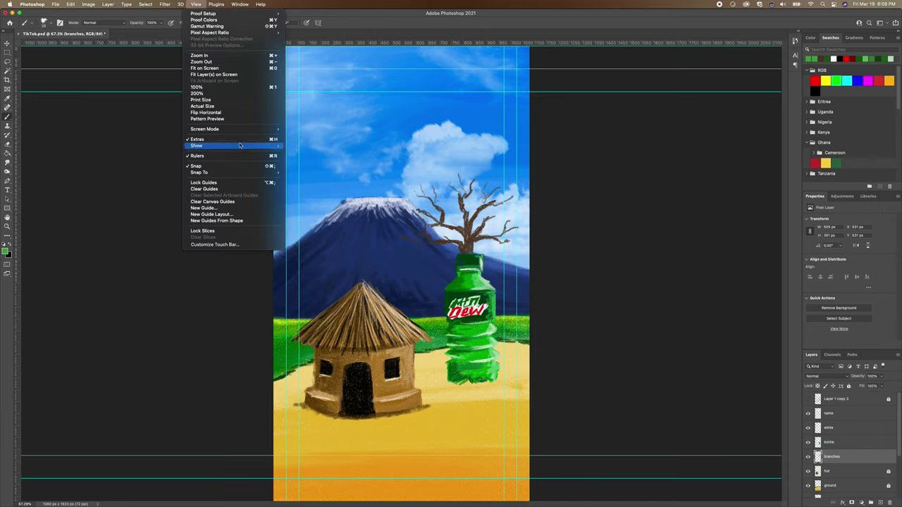
{"action": "mouse_move", "coordinate": [244, 148]}
{"action": "left_click", "coordinate": [310, 171]}
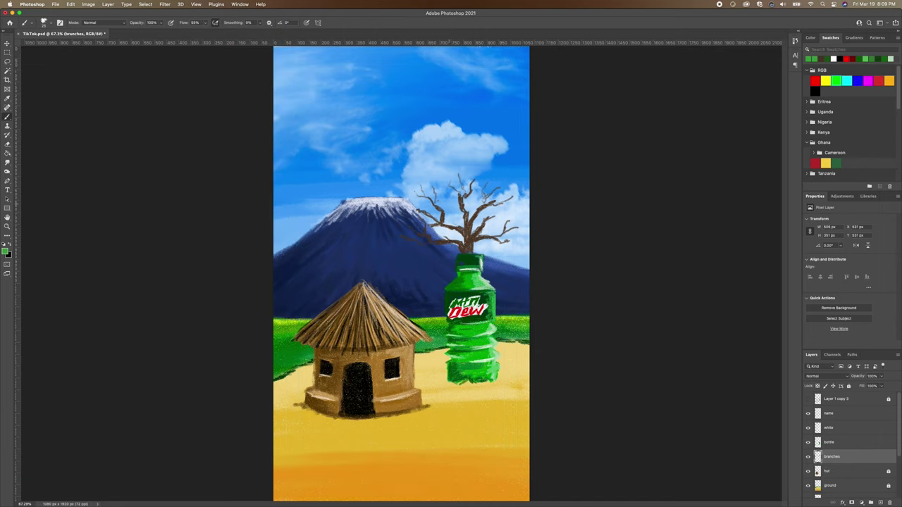
Change the brush to a deeper, more saturated green and paint a small leaf clump at the upper-left branch tip
{"action": "left_click_drag", "start_coordinate": [420, 186], "coordinate": [414, 182]}
{"action": "left_click", "coordinate": [6, 252]}
{"action": "left_click_drag", "start_coordinate": [110, 155], "coordinate": [111, 163]}
{"action": "left_click", "coordinate": [199, 114]}
{"action": "left_click_drag", "start_coordinate": [415, 189], "coordinate": [426, 184]}
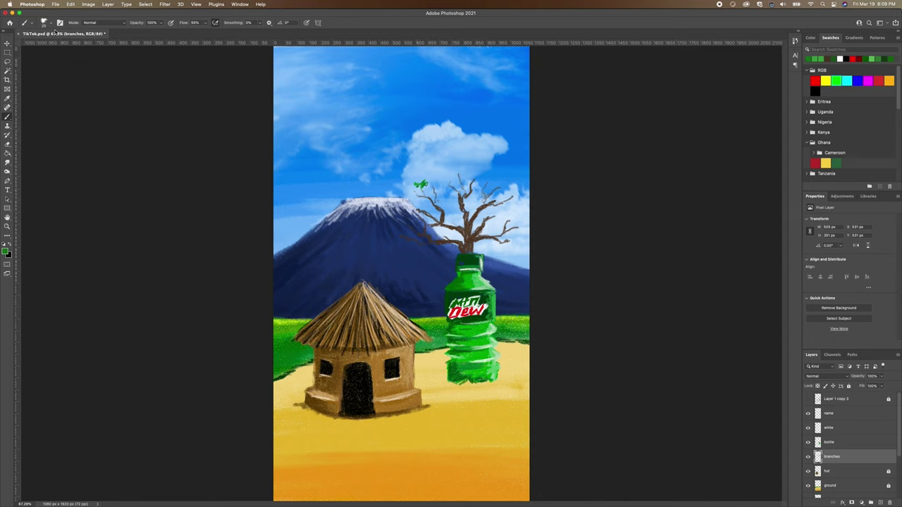
Switch to the Kyle's Drawing Box - Happy HB brush at a larger size and paint green foliage over the left branches
{"action": "left_click", "coordinate": [48, 23]}
{"action": "left_click", "coordinate": [71, 148]}
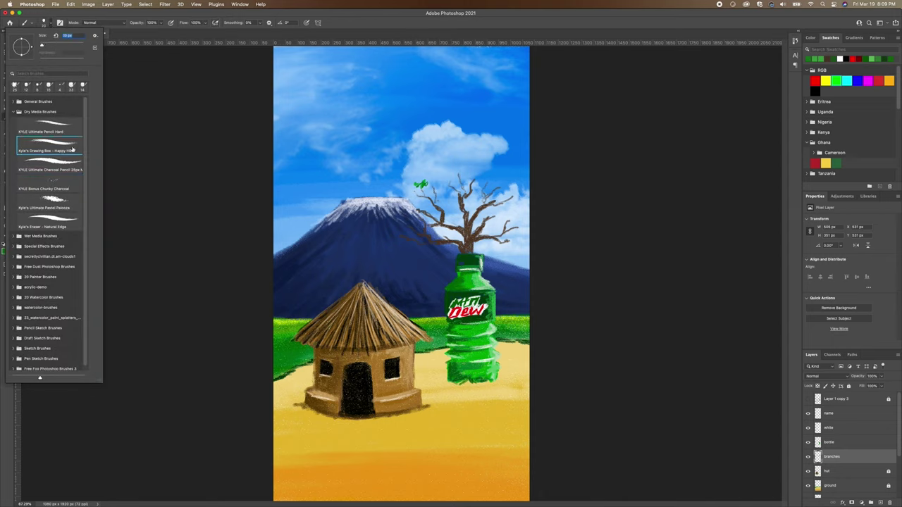
{"action": "left_click", "coordinate": [47, 44]}
{"action": "mouse_move", "coordinate": [426, 181]}
{"action": "left_mouse_down"}
{"action": "mouse_move", "coordinate": [410, 187]}
{"action": "mouse_move", "coordinate": [438, 188]}
{"action": "mouse_move", "coordinate": [428, 190]}
{"action": "mouse_move", "coordinate": [424, 179]}
{"action": "mouse_move", "coordinate": [416, 185]}
{"action": "mouse_move", "coordinate": [427, 177]}
{"action": "mouse_move", "coordinate": [413, 184]}
{"action": "mouse_move", "coordinate": [400, 210]}
{"action": "mouse_move", "coordinate": [430, 208]}
{"action": "mouse_move", "coordinate": [394, 211]}
{"action": "mouse_move", "coordinate": [420, 224]}
{"action": "mouse_move", "coordinate": [398, 225]}
{"action": "mouse_move", "coordinate": [421, 229]}
{"action": "mouse_move", "coordinate": [399, 239]}
{"action": "mouse_move", "coordinate": [426, 236]}
{"action": "mouse_move", "coordinate": [401, 222]}
{"action": "left_mouse_up"}
{"action": "mouse_move", "coordinate": [455, 186]}
{"action": "left_mouse_down"}
{"action": "mouse_move", "coordinate": [437, 180]}
{"action": "mouse_move", "coordinate": [446, 186]}
{"action": "left_mouse_up"}
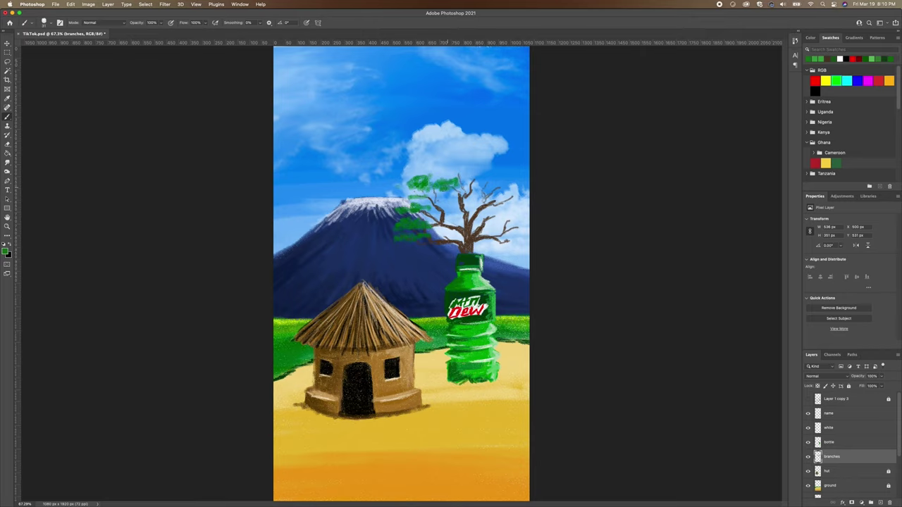
Paint green foliage across the tree's crown and right branches, and fill out the leaf clusters on the left
{"action": "left_click_drag", "start_coordinate": [455, 171], "coordinate": [484, 183]}
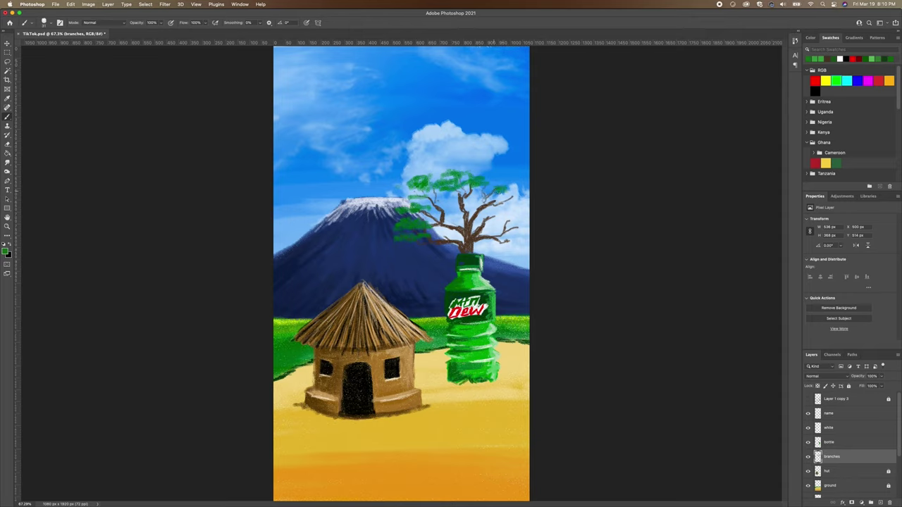
{"action": "mouse_move", "coordinate": [498, 184]}
{"action": "left_mouse_down"}
{"action": "mouse_move", "coordinate": [513, 198]}
{"action": "mouse_move", "coordinate": [502, 206]}
{"action": "left_mouse_up"}
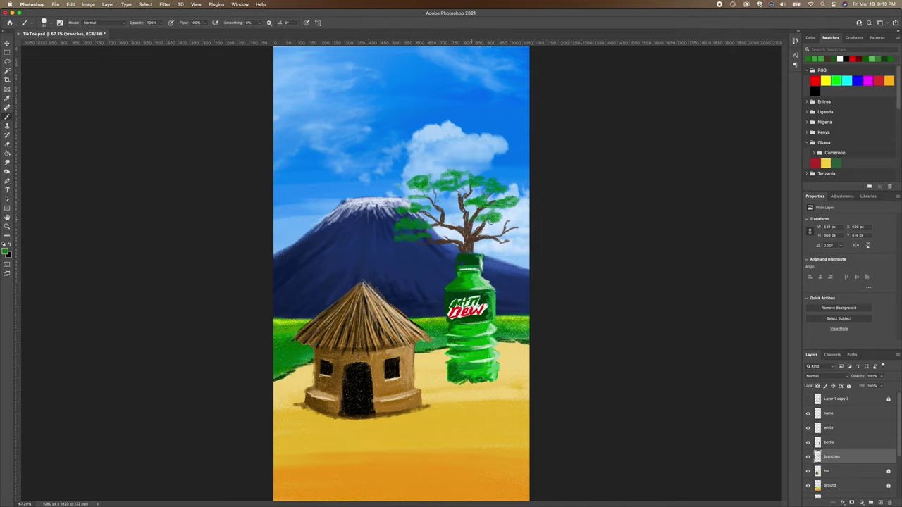
{"action": "mouse_move", "coordinate": [510, 230]}
{"action": "left_mouse_down"}
{"action": "mouse_move", "coordinate": [516, 238]}
{"action": "mouse_move", "coordinate": [506, 240]}
{"action": "mouse_move", "coordinate": [519, 239]}
{"action": "left_mouse_up"}
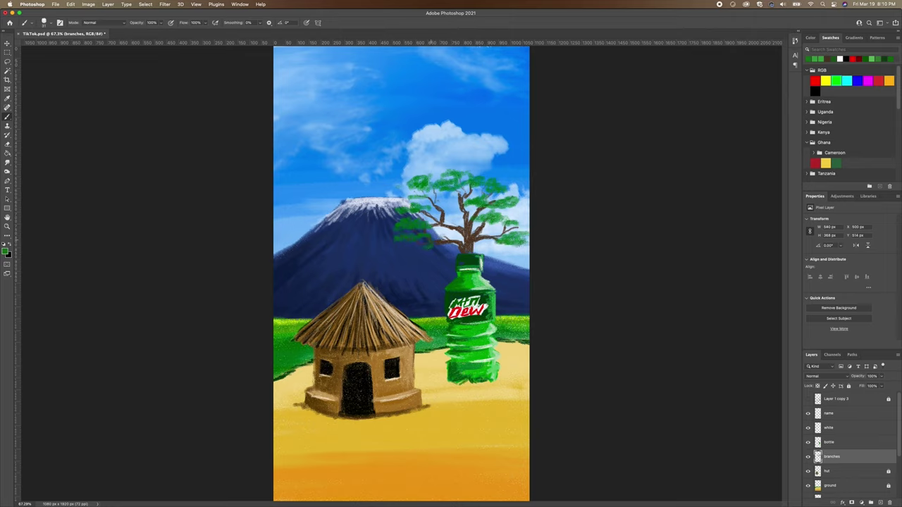
{"action": "mouse_move", "coordinate": [436, 249]}
{"action": "left_mouse_down"}
{"action": "mouse_move", "coordinate": [422, 236]}
{"action": "mouse_move", "coordinate": [396, 240]}
{"action": "left_mouse_up"}
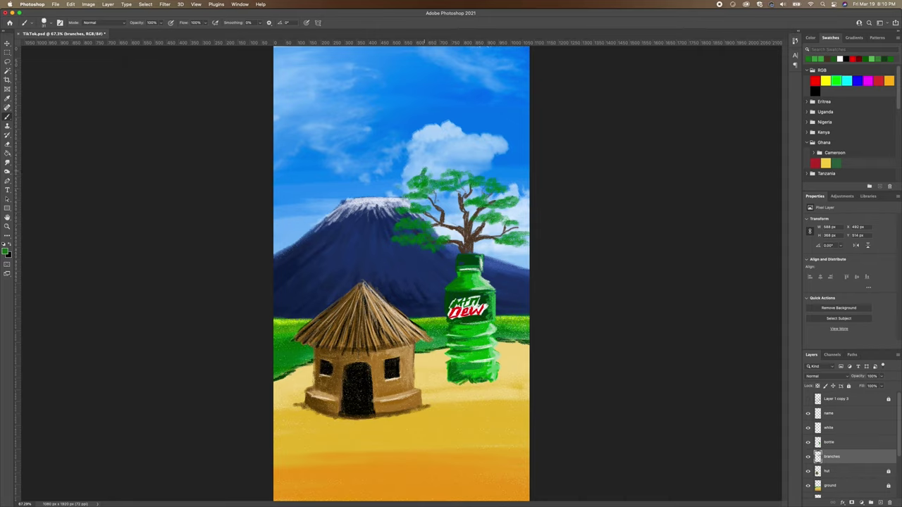
{"action": "mouse_move", "coordinate": [426, 173]}
{"action": "left_mouse_down"}
{"action": "mouse_move", "coordinate": [397, 181]}
{"action": "mouse_move", "coordinate": [436, 171]}
{"action": "mouse_move", "coordinate": [444, 199]}
{"action": "mouse_move", "coordinate": [458, 201]}
{"action": "mouse_move", "coordinate": [422, 205]}
{"action": "mouse_move", "coordinate": [435, 207]}
{"action": "left_mouse_up"}
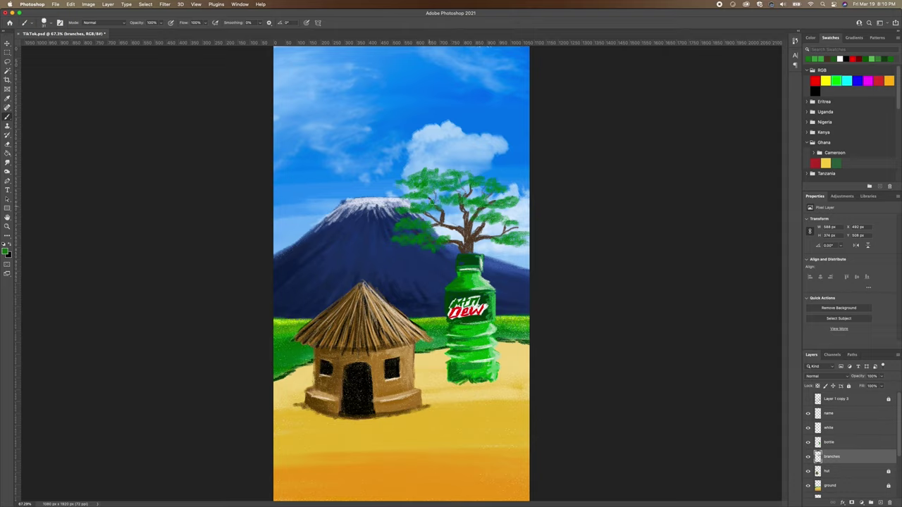
Set the brush colour to dark green #014304 and shade the leaf clusters throughout the tree
{"action": "left_click", "coordinate": [6, 251]}
{"action": "left_click_drag", "start_coordinate": [122, 183], "coordinate": [126, 183]}
{"action": "left_click", "coordinate": [206, 116]}
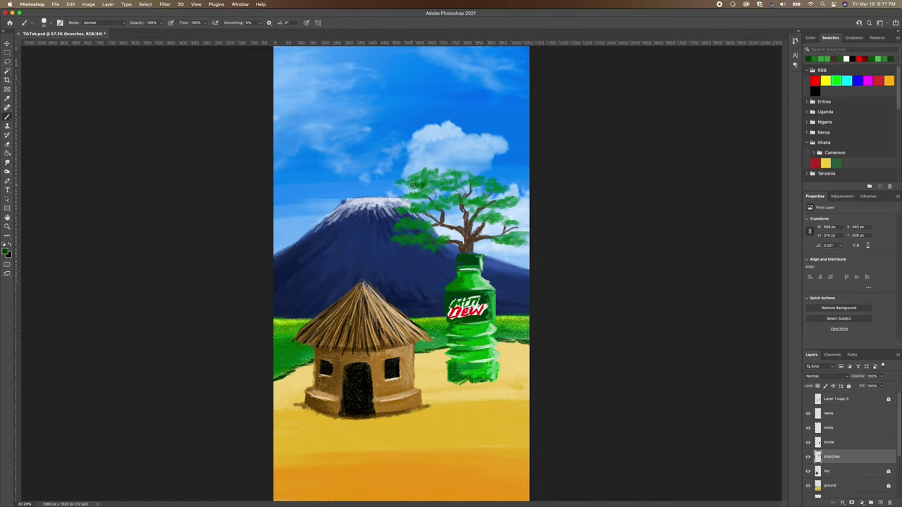
{"action": "mouse_move", "coordinate": [424, 188]}
{"action": "left_mouse_down"}
{"action": "mouse_move", "coordinate": [433, 185]}
{"action": "mouse_move", "coordinate": [423, 200]}
{"action": "mouse_move", "coordinate": [411, 197]}
{"action": "mouse_move", "coordinate": [430, 209]}
{"action": "left_mouse_up"}
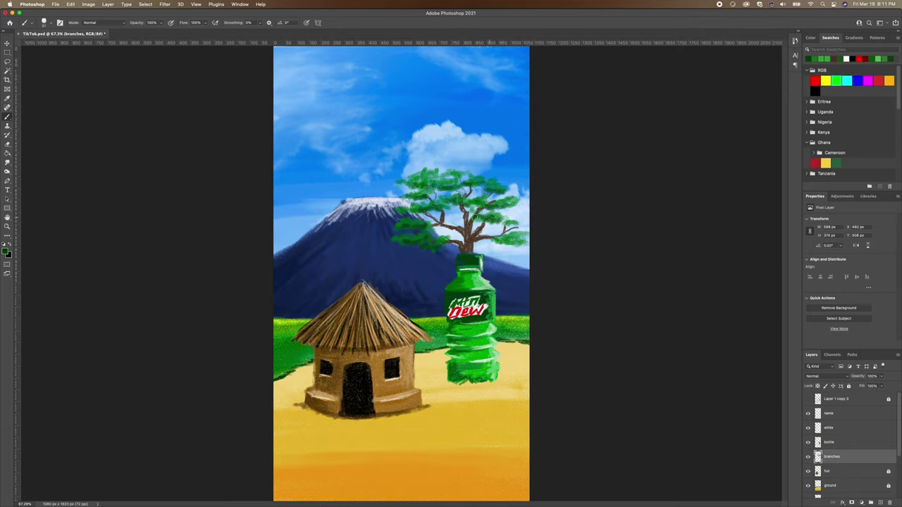
{"action": "mouse_move", "coordinate": [522, 243]}
{"action": "left_mouse_down"}
{"action": "mouse_move", "coordinate": [497, 239]}
{"action": "mouse_move", "coordinate": [506, 228]}
{"action": "left_mouse_up"}
{"action": "left_click_drag", "start_coordinate": [402, 248], "coordinate": [387, 237]}
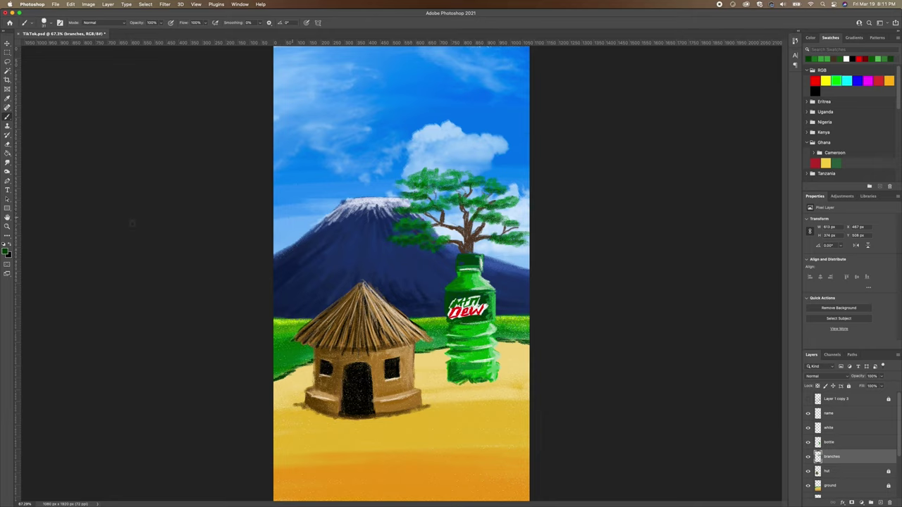
Set the brush colour to bright yellow #dbde08 and dab highlights onto the tree's foliage
{"action": "left_click", "coordinate": [10, 251]}
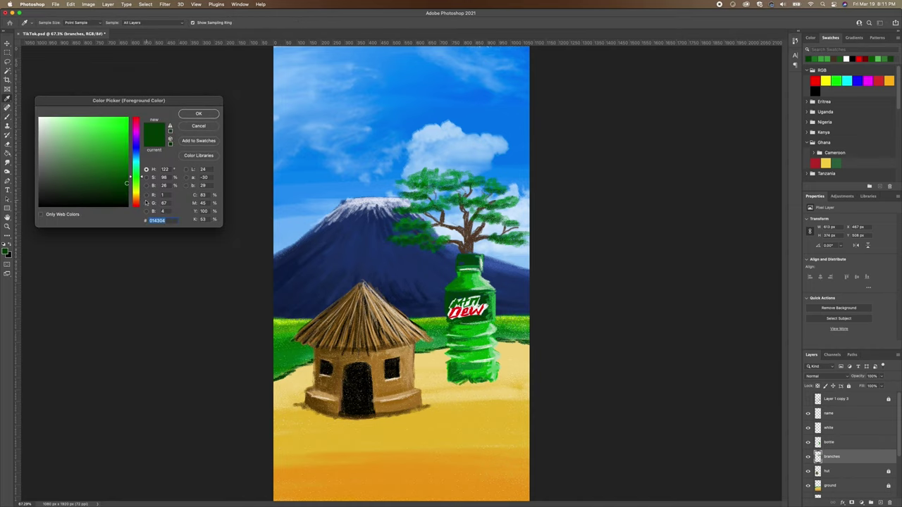
{"action": "left_click_drag", "start_coordinate": [141, 177], "coordinate": [142, 192]}
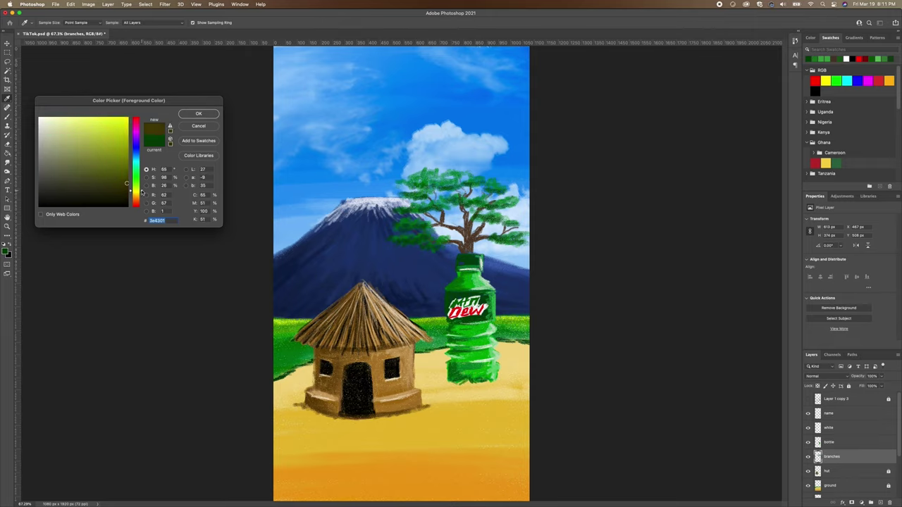
{"action": "left_click_drag", "start_coordinate": [124, 127], "coordinate": [123, 128]}
{"action": "left_click", "coordinate": [202, 115]}
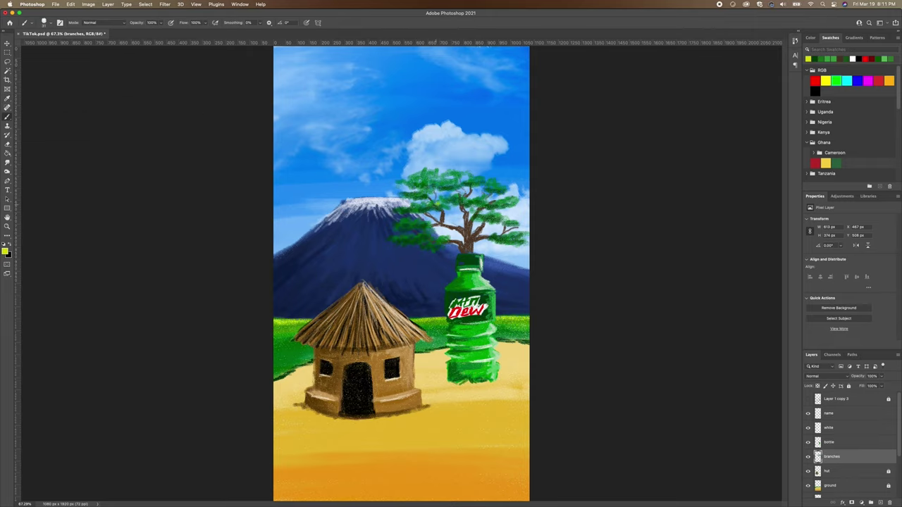
{"action": "mouse_move", "coordinate": [429, 205]}
{"action": "left_mouse_down"}
{"action": "mouse_move", "coordinate": [445, 207]}
{"action": "mouse_move", "coordinate": [412, 195]}
{"action": "mouse_move", "coordinate": [431, 191]}
{"action": "mouse_move", "coordinate": [421, 174]}
{"action": "mouse_move", "coordinate": [497, 190]}
{"action": "mouse_move", "coordinate": [472, 199]}
{"action": "left_mouse_up"}
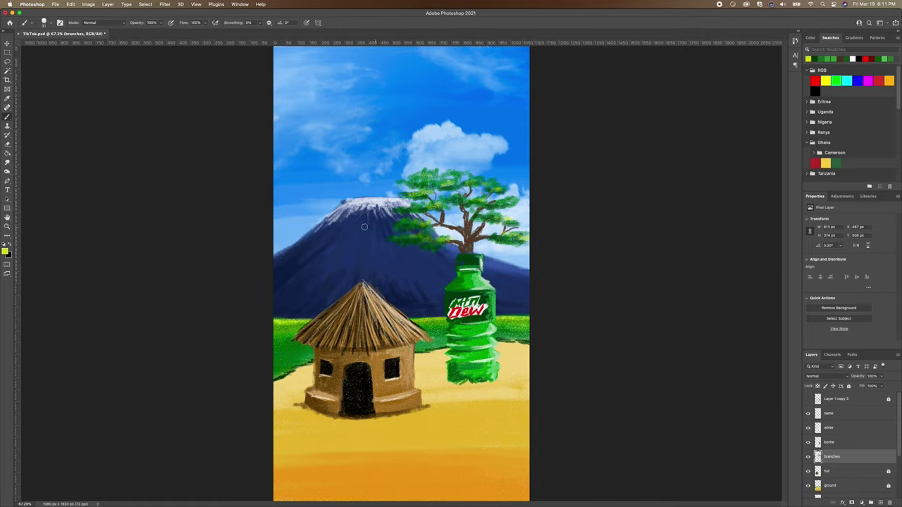
Sample dark green from the lower-left foliage and adjust the brush colour to #07620b
{"action": "left_click", "coordinate": [5, 251]}
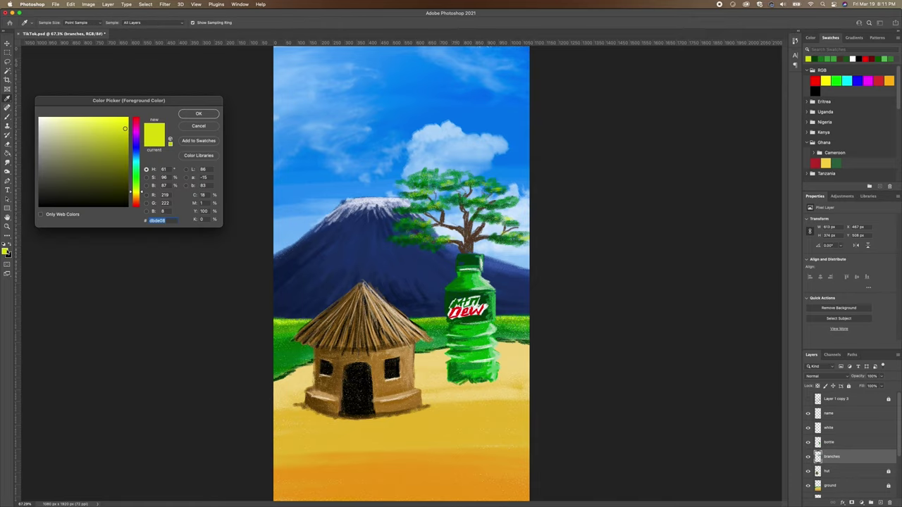
{"action": "left_click", "coordinate": [408, 244]}
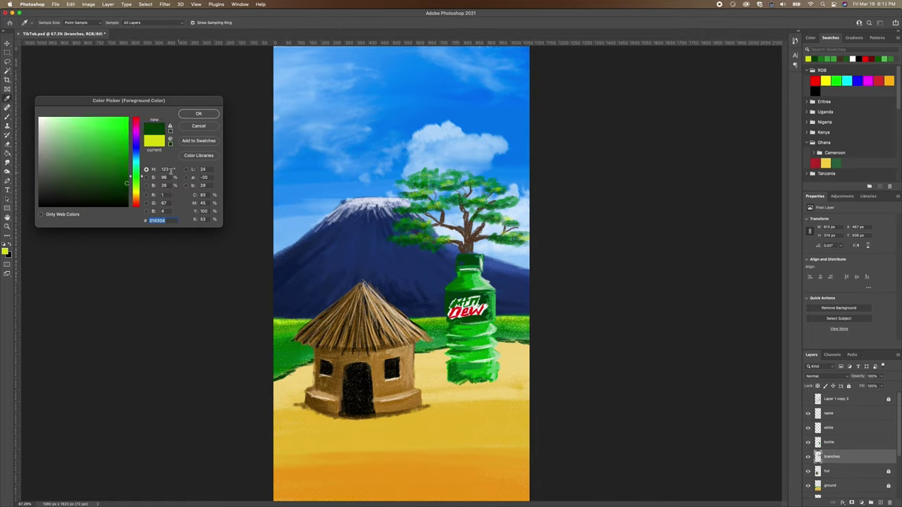
{"action": "left_click", "coordinate": [198, 113]}
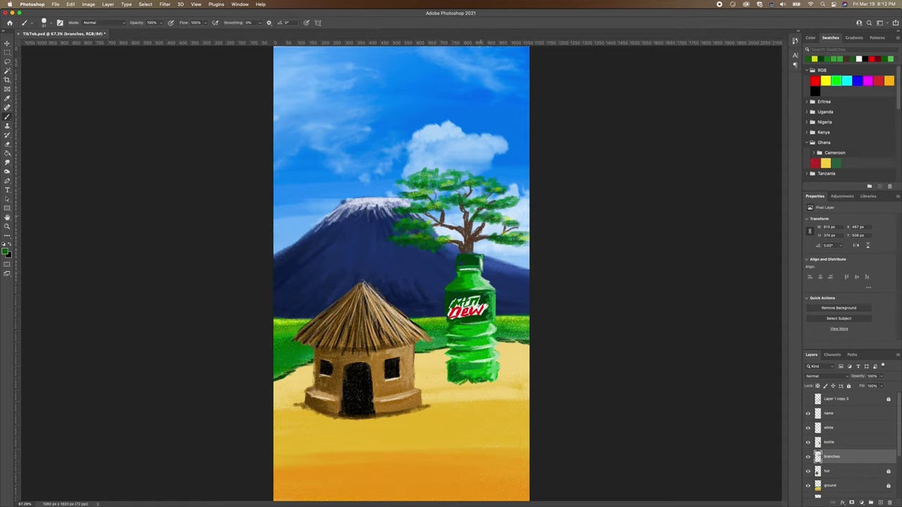
Sample the colour from the tree's trunk and adjust it to light brown #816b4c for the brush
{"action": "left_click", "coordinate": [5, 251]}
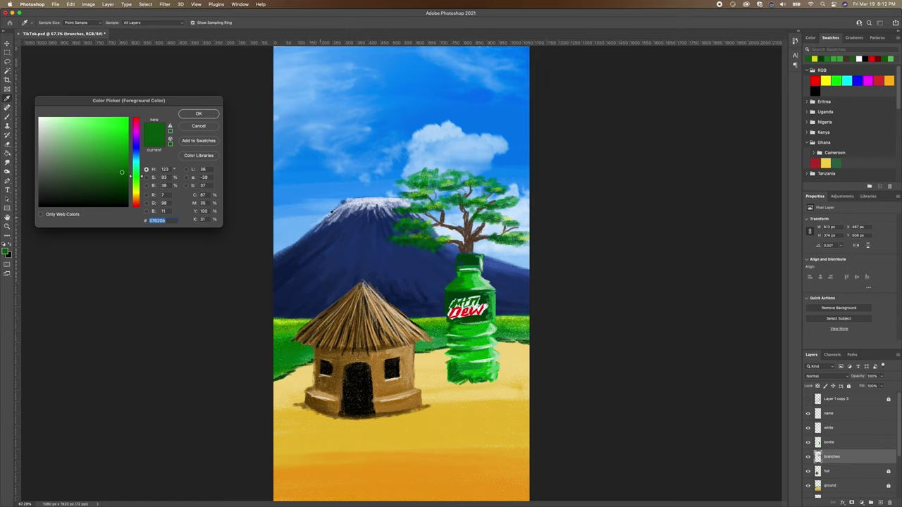
{"action": "left_click", "coordinate": [464, 243]}
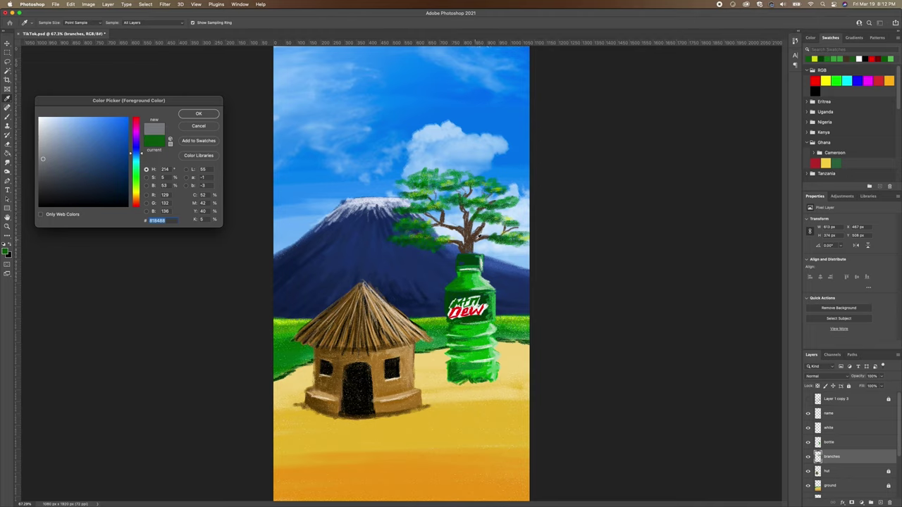
{"action": "left_click", "coordinate": [470, 239]}
{"action": "mouse_move", "coordinate": [97, 178]}
{"action": "left_mouse_down"}
{"action": "mouse_move", "coordinate": [80, 175]}
{"action": "mouse_move", "coordinate": [98, 165]}
{"action": "mouse_move", "coordinate": [78, 158]}
{"action": "left_mouse_up"}
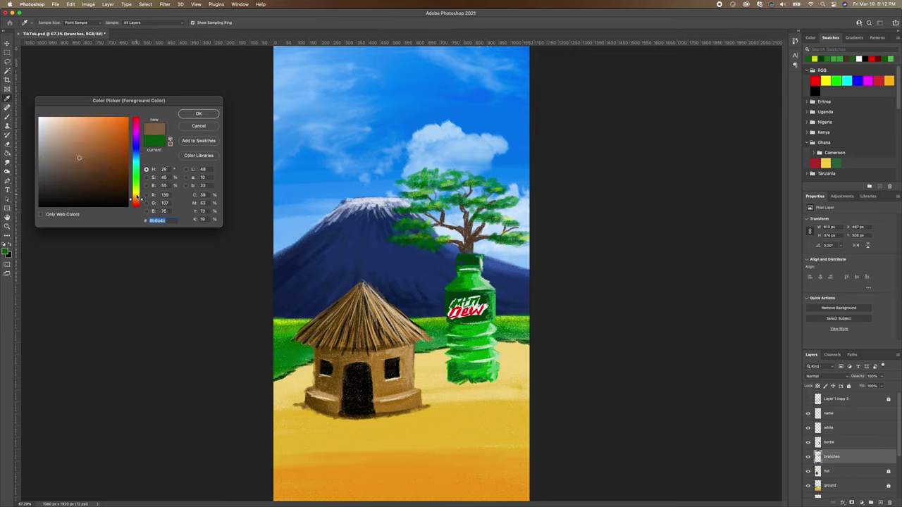
{"action": "left_click", "coordinate": [198, 114]}
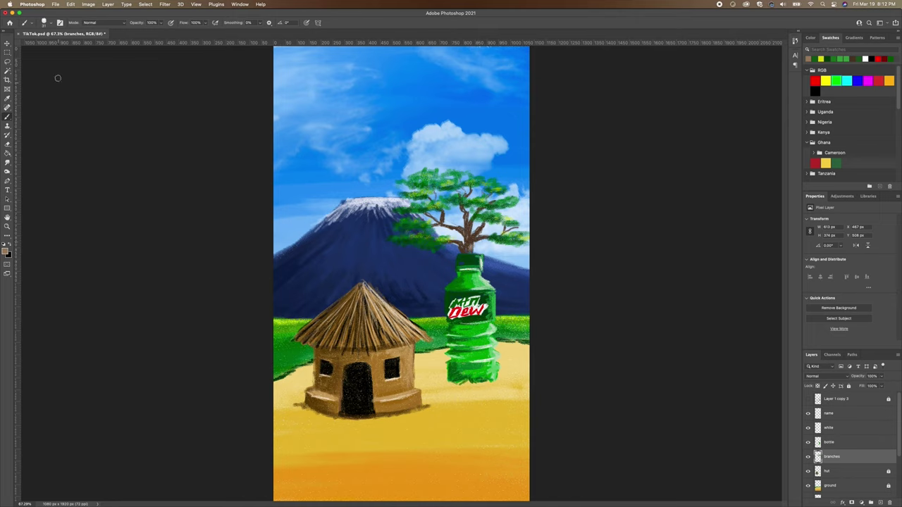
Paint light brown highlights on the tree's trunk and reduce the brush size to 14 px
{"action": "left_click", "coordinate": [46, 25]}
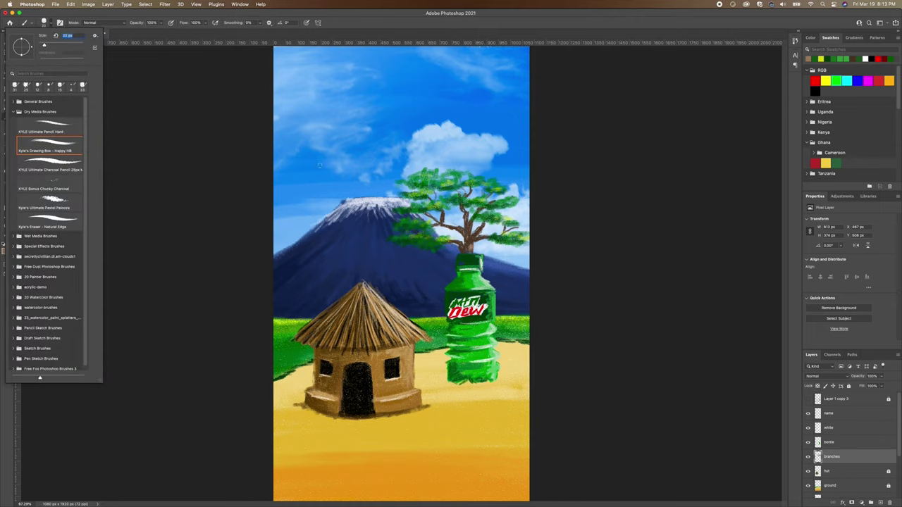
{"action": "left_click_drag", "start_coordinate": [468, 248], "coordinate": [469, 243]}
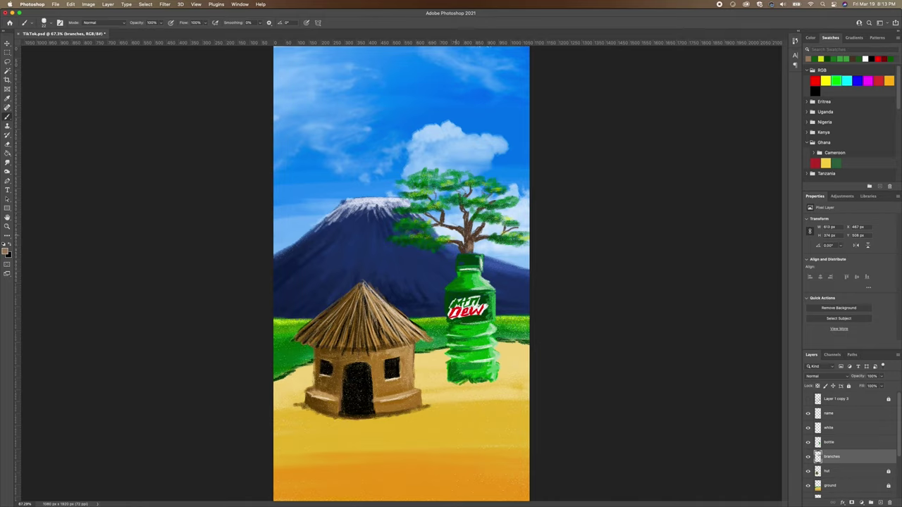
{"action": "left_click", "coordinate": [44, 23]}
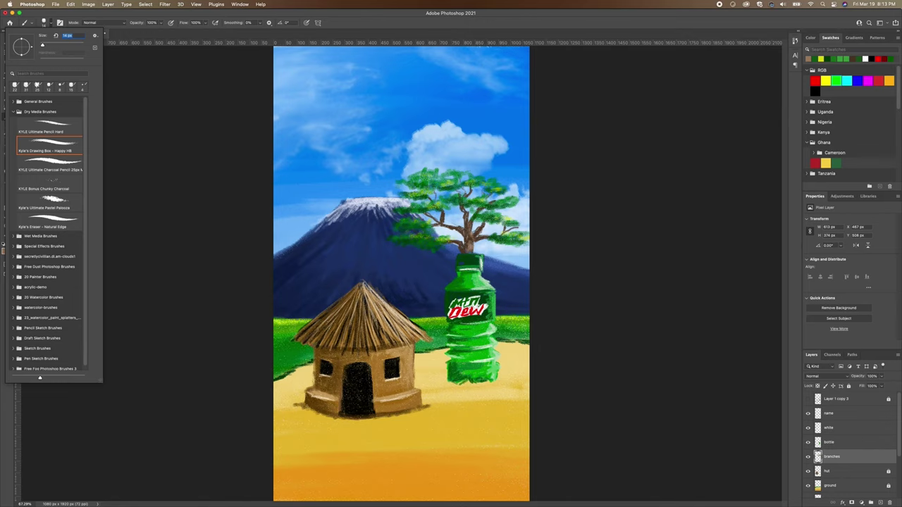
{"action": "key", "text": "Return"}
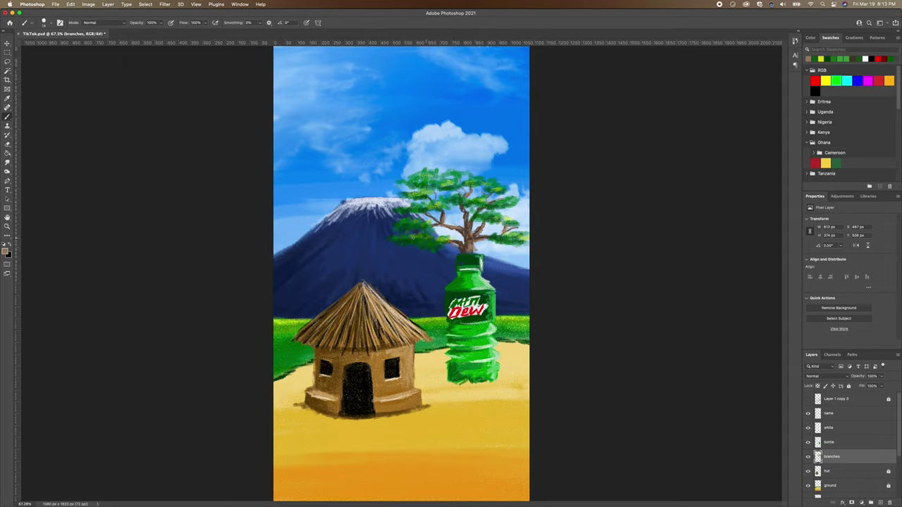
{"action": "left_click", "coordinate": [6, 251]}
{"action": "left_click", "coordinate": [345, 386]}
{"action": "left_click", "coordinate": [199, 113]}
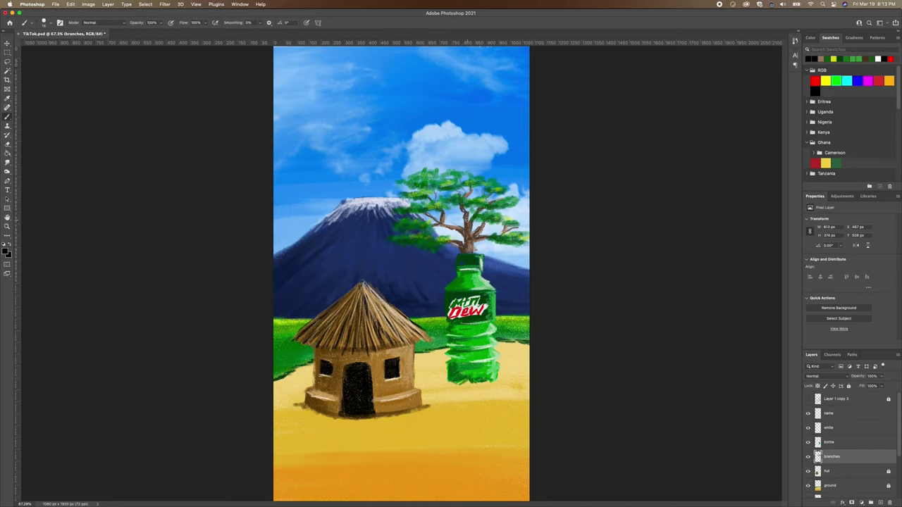
Sample brown from the hut's lower wall, darken it, and shade the tree's trunk and branches
{"action": "left_click", "coordinate": [6, 252]}
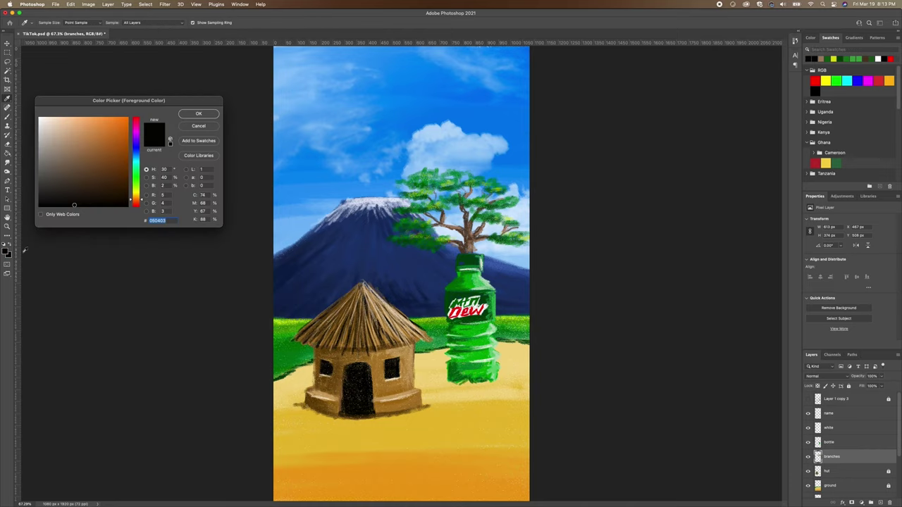
{"action": "left_click", "coordinate": [324, 401]}
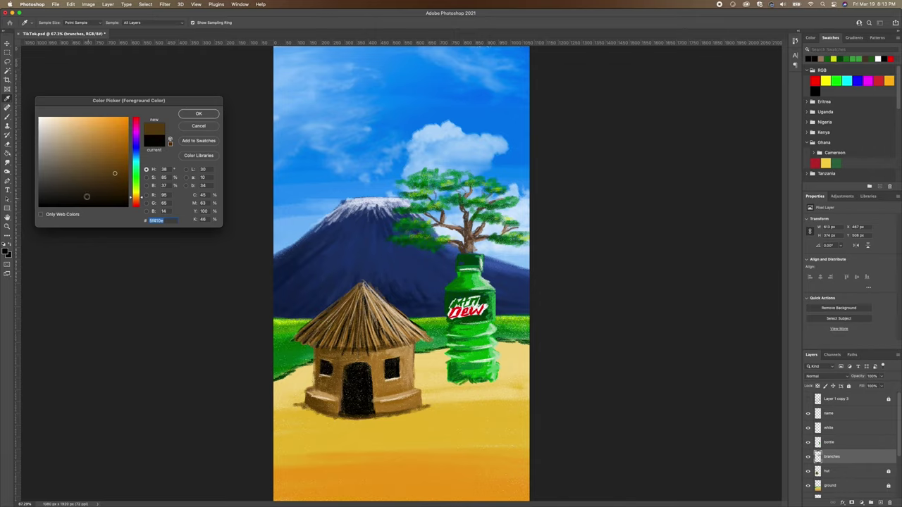
{"action": "left_click_drag", "start_coordinate": [119, 177], "coordinate": [119, 185]}
{"action": "left_click", "coordinate": [198, 113]}
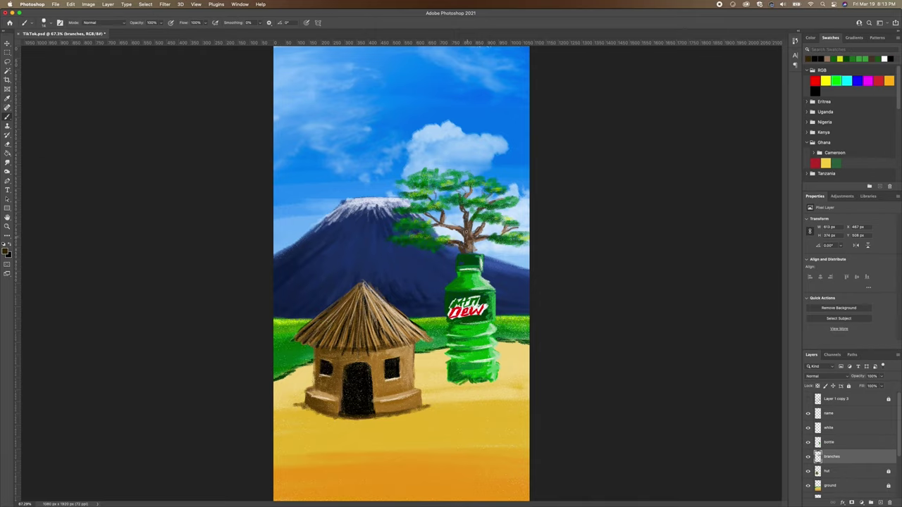
{"action": "mouse_move", "coordinate": [443, 224]}
{"action": "left_mouse_down"}
{"action": "mouse_move", "coordinate": [435, 227]}
{"action": "mouse_move", "coordinate": [452, 229]}
{"action": "left_mouse_up"}
{"action": "left_click_drag", "start_coordinate": [477, 232], "coordinate": [471, 236]}
{"action": "mouse_move", "coordinate": [472, 189]}
{"action": "left_mouse_down"}
{"action": "mouse_move", "coordinate": [465, 196]}
{"action": "mouse_move", "coordinate": [500, 200]}
{"action": "mouse_move", "coordinate": [500, 235]}
{"action": "left_mouse_up"}
Lock the branches layer and add a new layer directly above the ground layer
{"action": "left_click", "coordinate": [848, 386]}
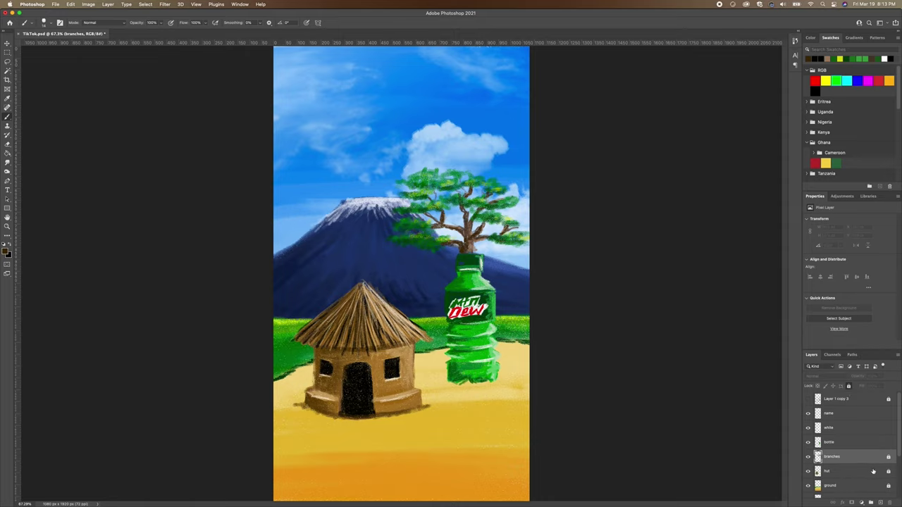
{"action": "scroll", "coordinate": [899, 456], "scroll_direction": "down", "scroll_amount": 3}
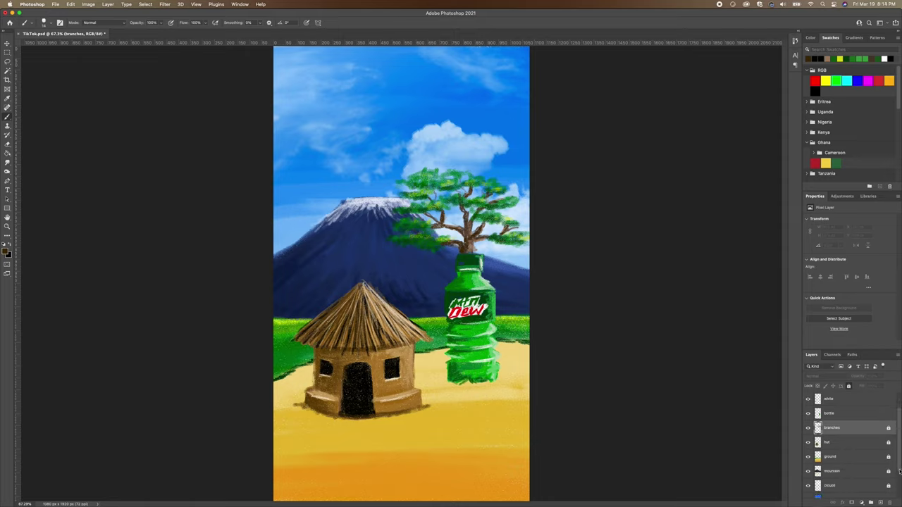
{"action": "left_click", "coordinate": [846, 447]}
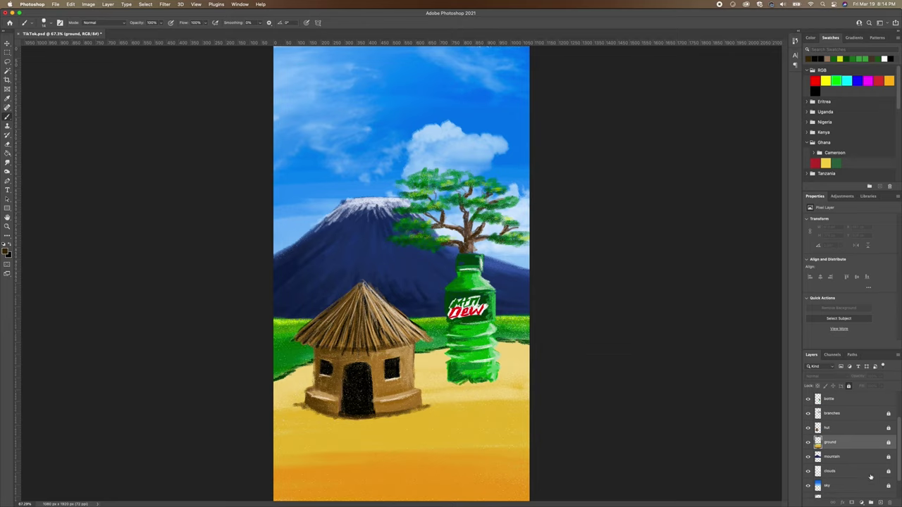
{"action": "left_click", "coordinate": [879, 501]}
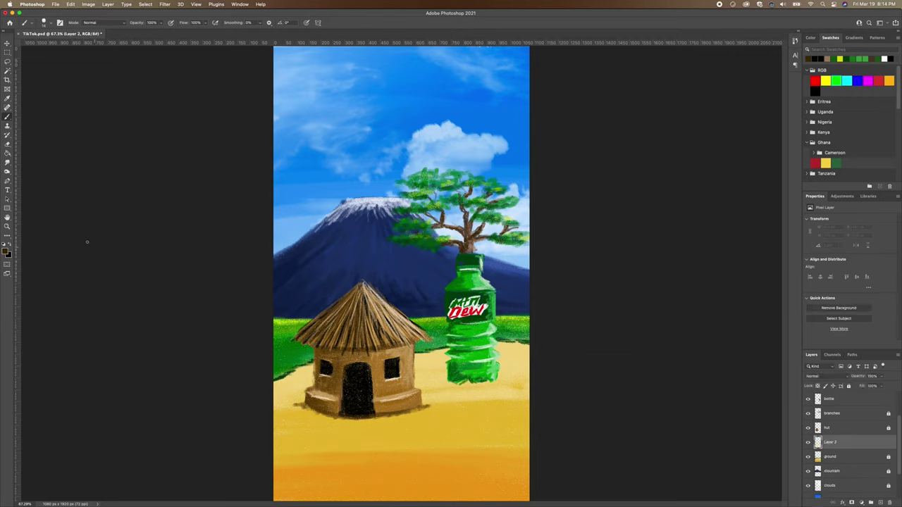
Sample browns from the hut's base and wall, ending with the dark brown just under the roof's edge
{"action": "left_click", "coordinate": [8, 99]}
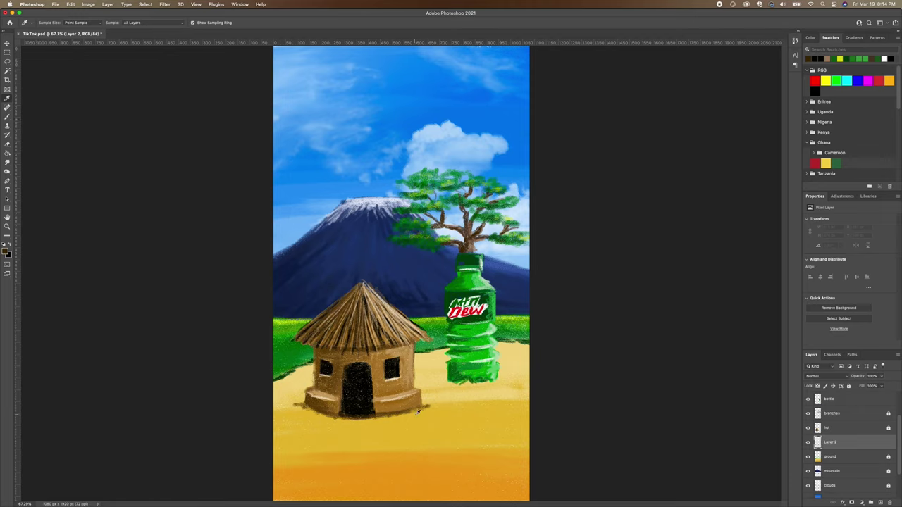
{"action": "left_click", "coordinate": [404, 409]}
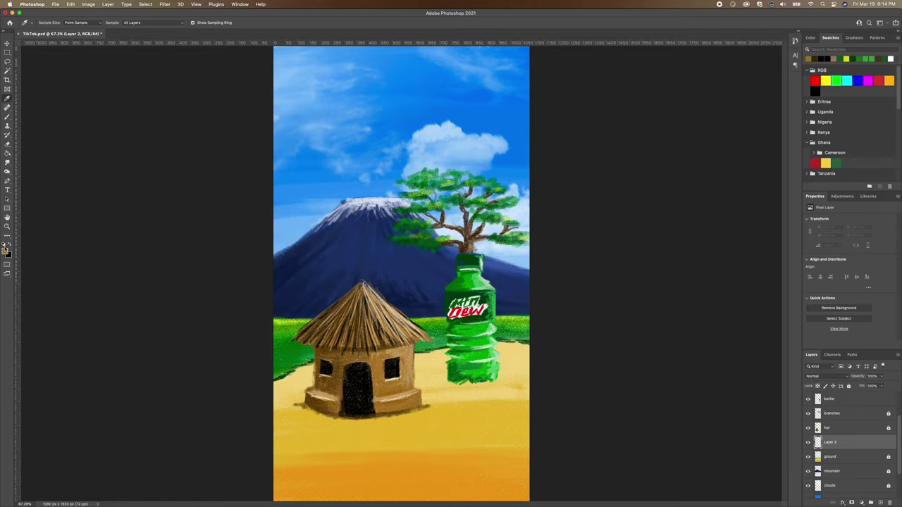
{"action": "key", "text": "d"}
{"action": "left_click", "coordinate": [354, 352]}
{"action": "left_click", "coordinate": [343, 361]}
{"action": "left_click", "coordinate": [337, 377]}
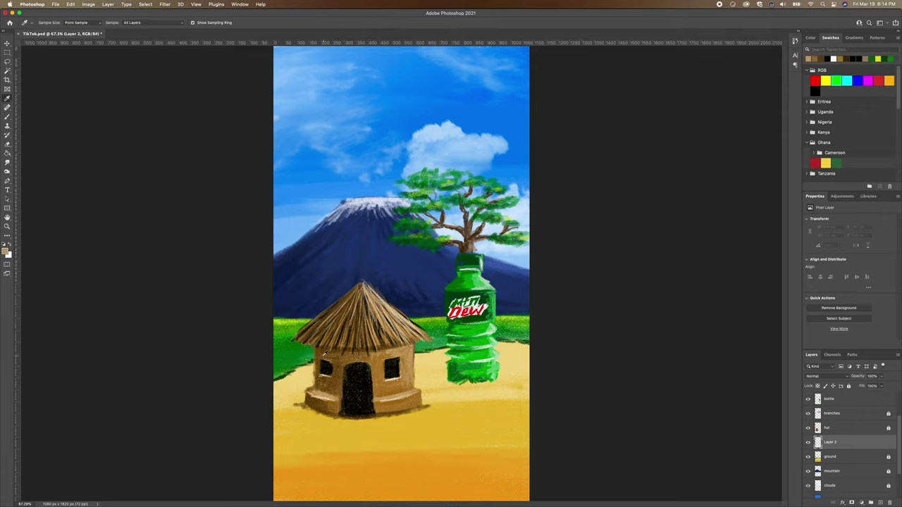
{"action": "left_click", "coordinate": [324, 353]}
Enlarge the brush and paint brown ground shadows around the bottle's base and beside the hut's left side
{"action": "left_click", "coordinate": [7, 116]}
{"action": "left_click", "coordinate": [44, 22]}
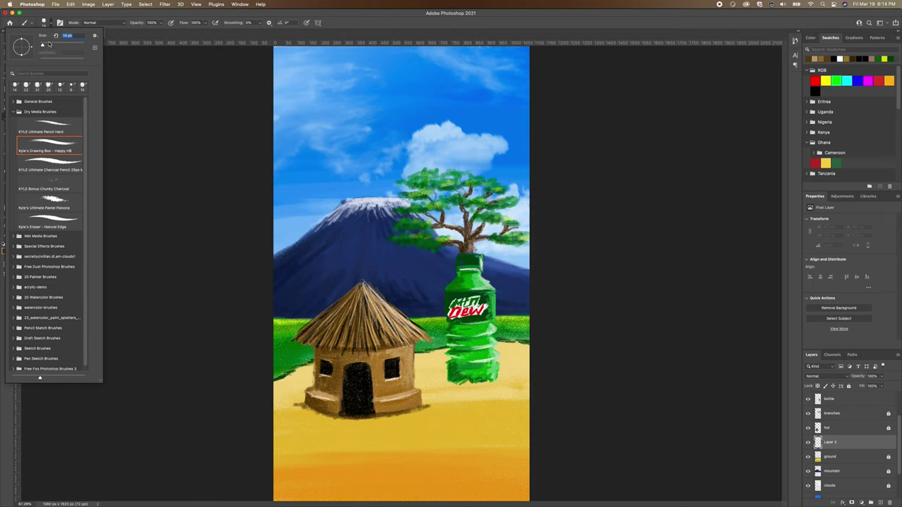
{"action": "mouse_move", "coordinate": [436, 378]}
{"action": "left_mouse_down"}
{"action": "mouse_move", "coordinate": [451, 381]}
{"action": "mouse_move", "coordinate": [424, 375]}
{"action": "mouse_move", "coordinate": [470, 385]}
{"action": "mouse_move", "coordinate": [429, 376]}
{"action": "mouse_move", "coordinate": [445, 363]}
{"action": "mouse_move", "coordinate": [410, 373]}
{"action": "mouse_move", "coordinate": [444, 385]}
{"action": "mouse_move", "coordinate": [504, 381]}
{"action": "left_mouse_up"}
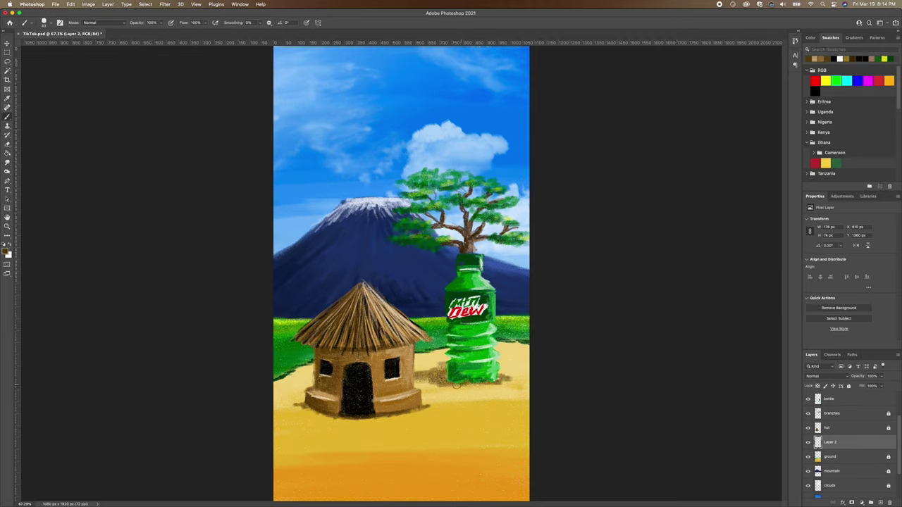
{"action": "mouse_move", "coordinate": [305, 396]}
{"action": "left_mouse_down"}
{"action": "mouse_move", "coordinate": [320, 383]}
{"action": "mouse_move", "coordinate": [280, 394]}
{"action": "mouse_move", "coordinate": [323, 379]}
{"action": "mouse_move", "coordinate": [285, 390]}
{"action": "mouse_move", "coordinate": [296, 397]}
{"action": "mouse_move", "coordinate": [316, 378]}
{"action": "mouse_move", "coordinate": [292, 399]}
{"action": "mouse_move", "coordinate": [268, 396]}
{"action": "left_mouse_up"}
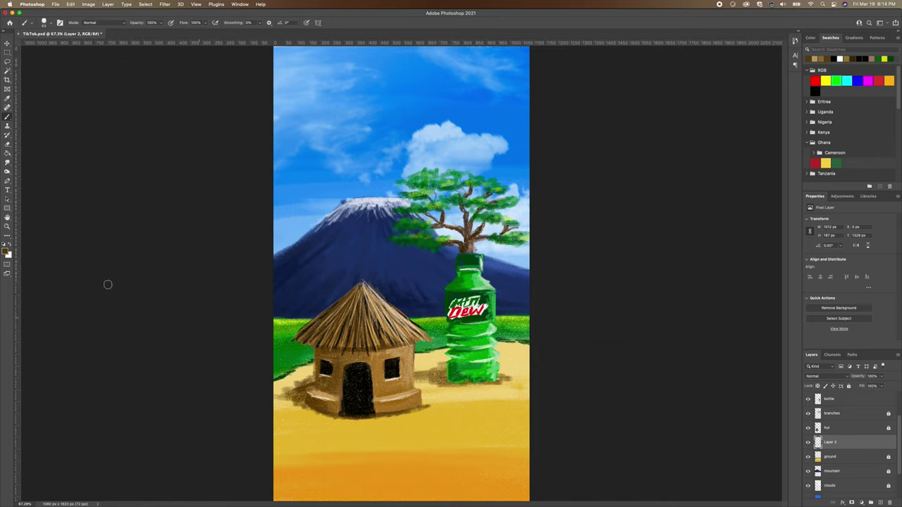
Set the brush colour to darker brown #493106 and deepen the shadow at the bottle's base
{"action": "left_click", "coordinate": [6, 251]}
{"action": "left_click", "coordinate": [123, 180]}
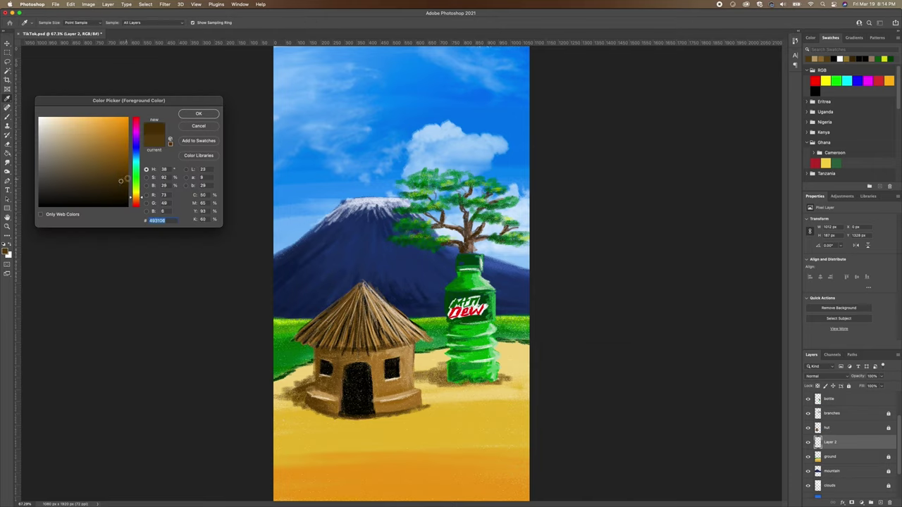
{"action": "left_click", "coordinate": [199, 114]}
{"action": "mouse_move", "coordinate": [450, 376]}
{"action": "left_mouse_down"}
{"action": "mouse_move", "coordinate": [443, 377]}
{"action": "mouse_move", "coordinate": [486, 379]}
{"action": "mouse_move", "coordinate": [456, 387]}
{"action": "mouse_move", "coordinate": [443, 383]}
{"action": "mouse_move", "coordinate": [446, 369]}
{"action": "mouse_move", "coordinate": [425, 377]}
{"action": "mouse_move", "coordinate": [448, 379]}
{"action": "mouse_move", "coordinate": [433, 379]}
{"action": "mouse_move", "coordinate": [440, 374]}
{"action": "left_mouse_up"}
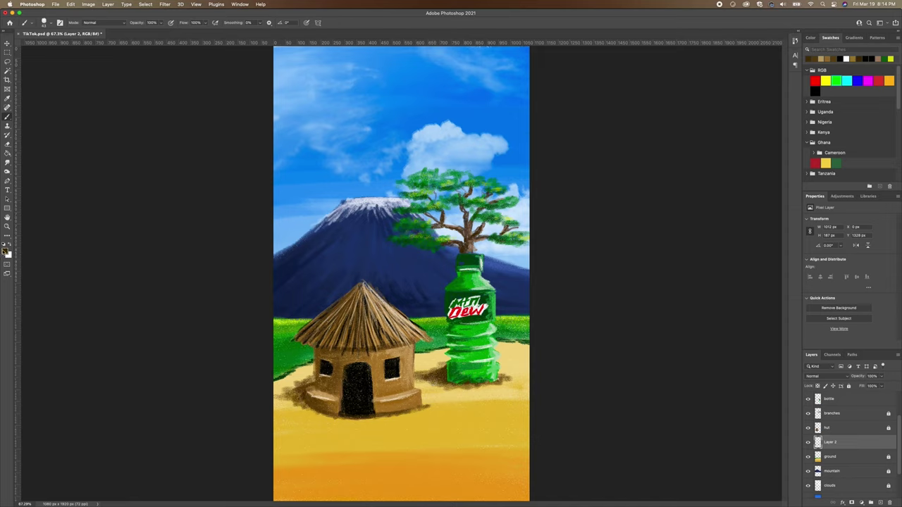
Set the brush colour to very dark brown #2d1e03 and darken the shadows along the hut's base and beside the bottle
{"action": "left_click", "coordinate": [6, 251]}
{"action": "left_click", "coordinate": [123, 189]}
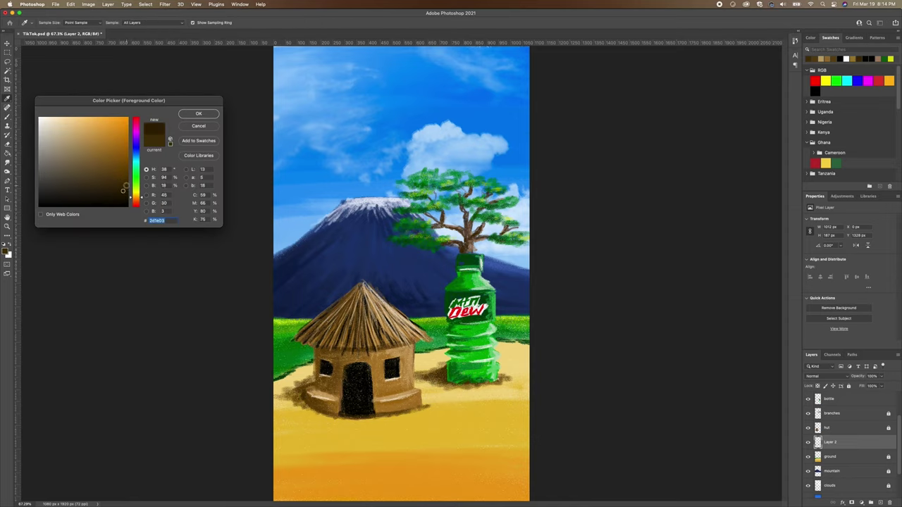
{"action": "left_click", "coordinate": [200, 114]}
{"action": "mouse_move", "coordinate": [306, 397]}
{"action": "left_mouse_down"}
{"action": "mouse_move", "coordinate": [296, 397]}
{"action": "mouse_move", "coordinate": [322, 411]}
{"action": "mouse_move", "coordinate": [298, 403]}
{"action": "mouse_move", "coordinate": [347, 416]}
{"action": "left_mouse_up"}
{"action": "mouse_move", "coordinate": [441, 378]}
{"action": "left_mouse_down"}
{"action": "mouse_move", "coordinate": [420, 367]}
{"action": "mouse_move", "coordinate": [434, 361]}
{"action": "mouse_move", "coordinate": [509, 381]}
{"action": "mouse_move", "coordinate": [516, 371]}
{"action": "mouse_move", "coordinate": [491, 382]}
{"action": "left_mouse_up"}
{"action": "left_click_drag", "start_coordinate": [436, 385], "coordinate": [400, 394]}
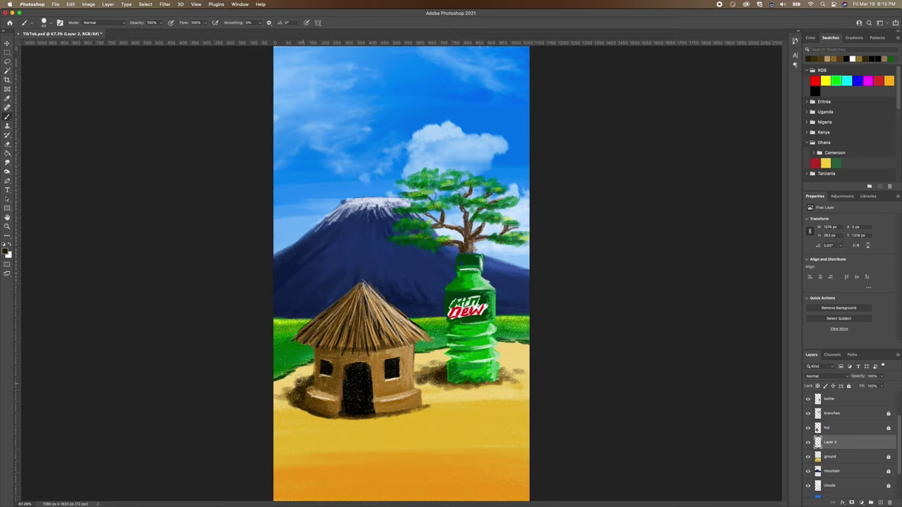
Set the brush colour to medium brown #5c3f0d and extend the hut's shadow along its left side and front
{"action": "left_click", "coordinate": [6, 250]}
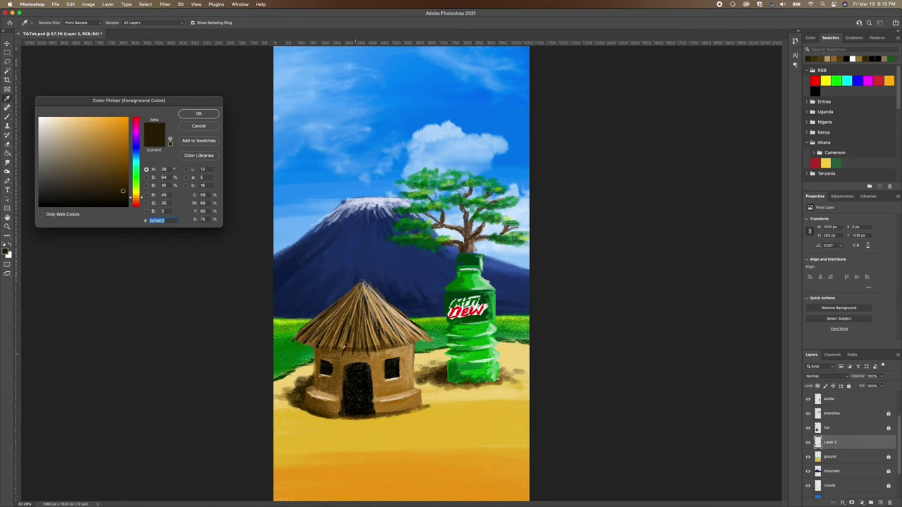
{"action": "left_click", "coordinate": [116, 174]}
{"action": "left_click", "coordinate": [207, 112]}
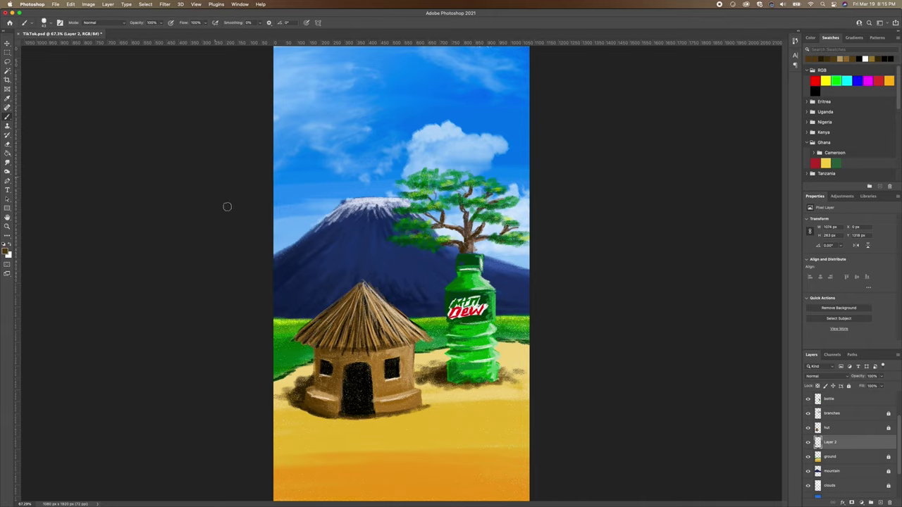
{"action": "mouse_move", "coordinate": [287, 391]}
{"action": "left_mouse_down"}
{"action": "mouse_move", "coordinate": [307, 373]}
{"action": "mouse_move", "coordinate": [281, 390]}
{"action": "mouse_move", "coordinate": [303, 406]}
{"action": "mouse_move", "coordinate": [276, 401]}
{"action": "mouse_move", "coordinate": [360, 417]}
{"action": "left_mouse_up"}
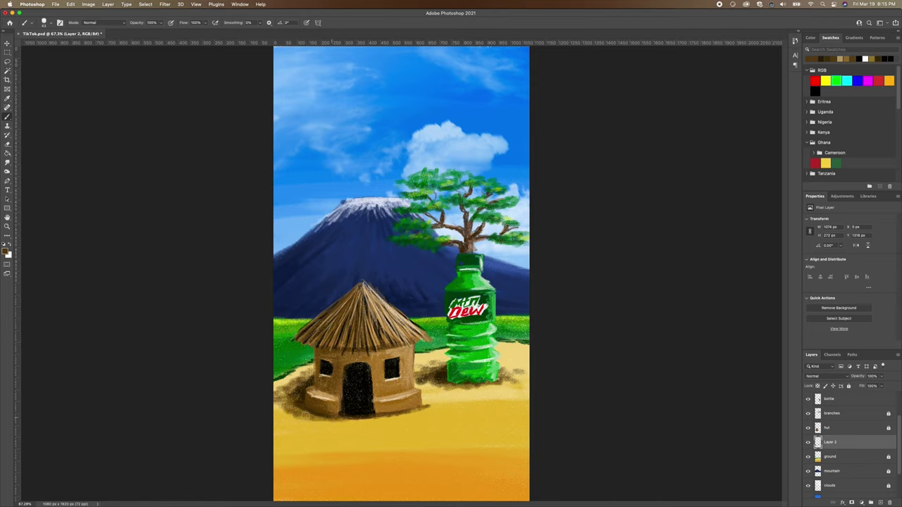
Soften the edge of the shadow on the hut's left side with the Eraser, and return to the Brush tool
{"action": "left_click", "coordinate": [11, 148]}
{"action": "mouse_move", "coordinate": [303, 373]}
{"action": "left_mouse_down"}
{"action": "mouse_move", "coordinate": [316, 367]}
{"action": "mouse_move", "coordinate": [301, 370]}
{"action": "left_mouse_up"}
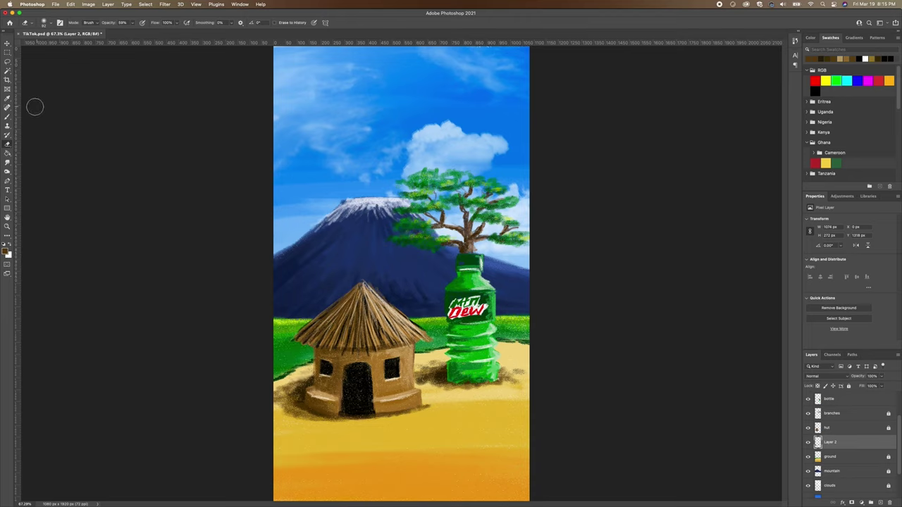
{"action": "left_click", "coordinate": [7, 116]}
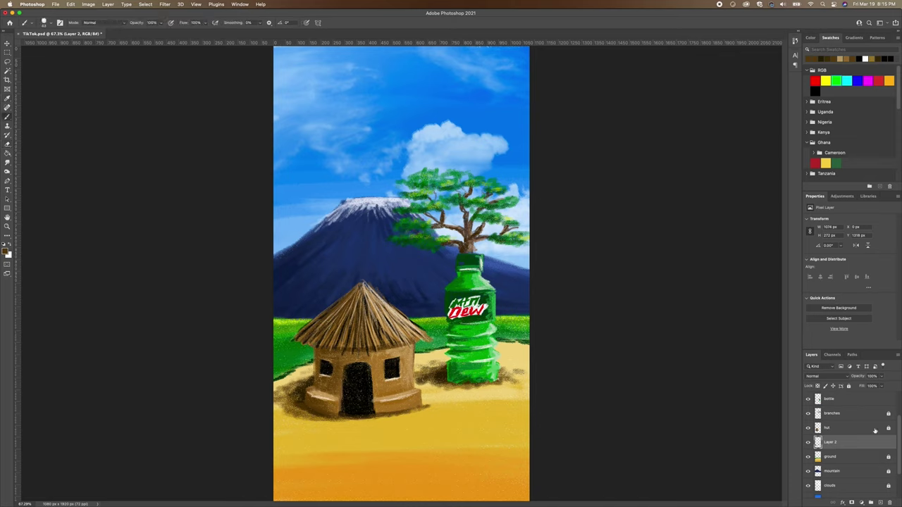
Unlock the branches layer and shade the tree's foliage in dark green #11511e with a 30 px brush
{"action": "left_click", "coordinate": [838, 413]}
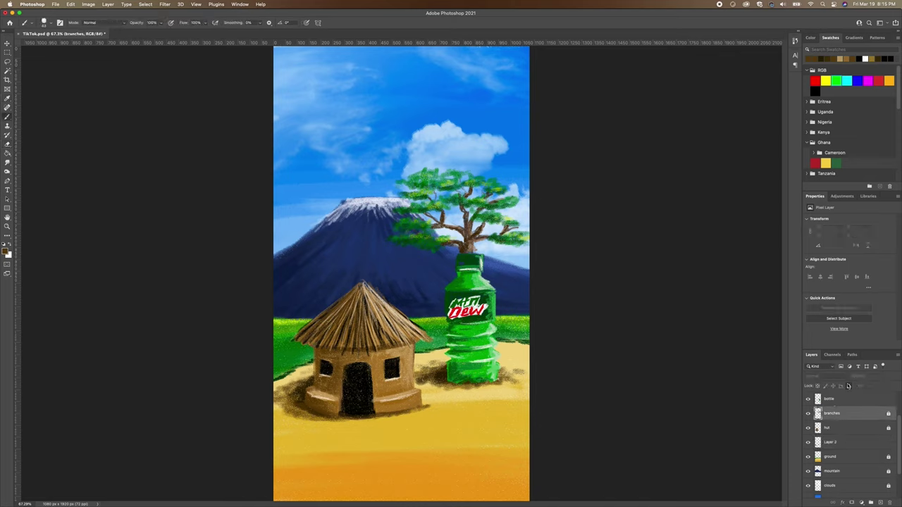
{"action": "left_click", "coordinate": [8, 99]}
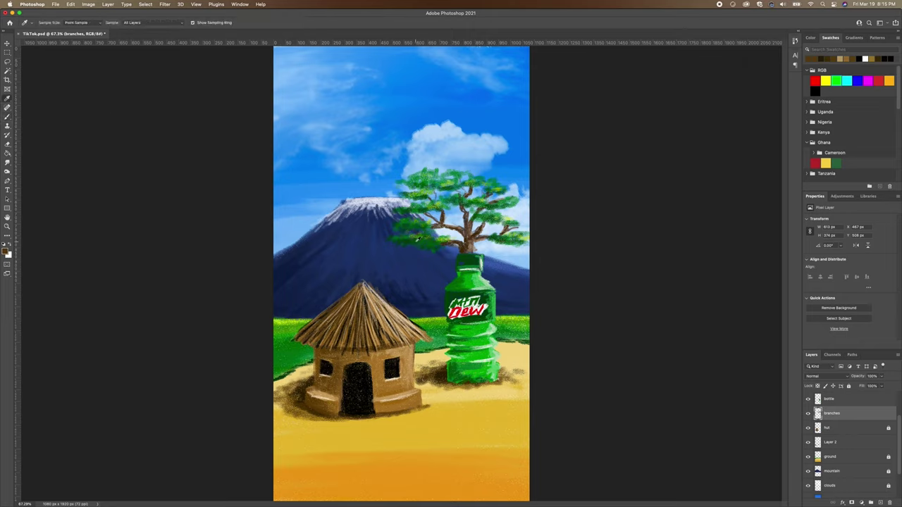
{"action": "left_click", "coordinate": [8, 253]}
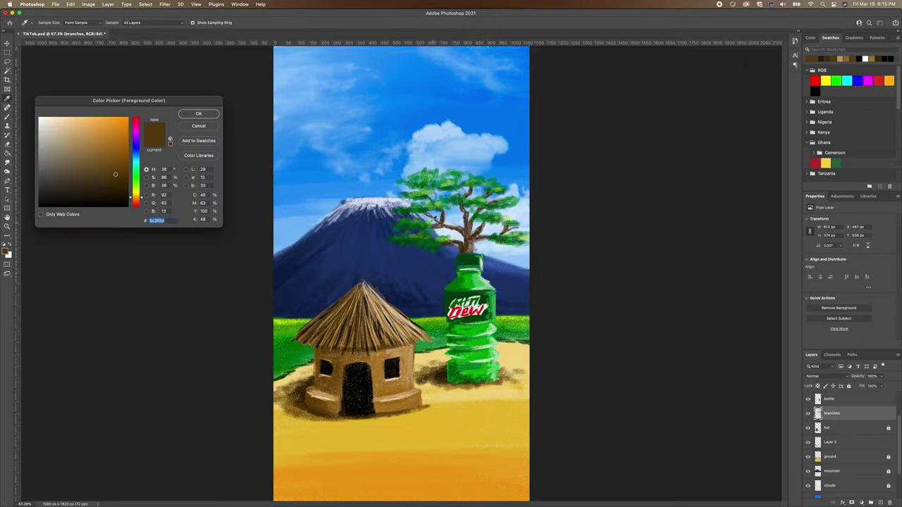
{"action": "left_click", "coordinate": [414, 208]}
{"action": "left_click", "coordinate": [110, 178]}
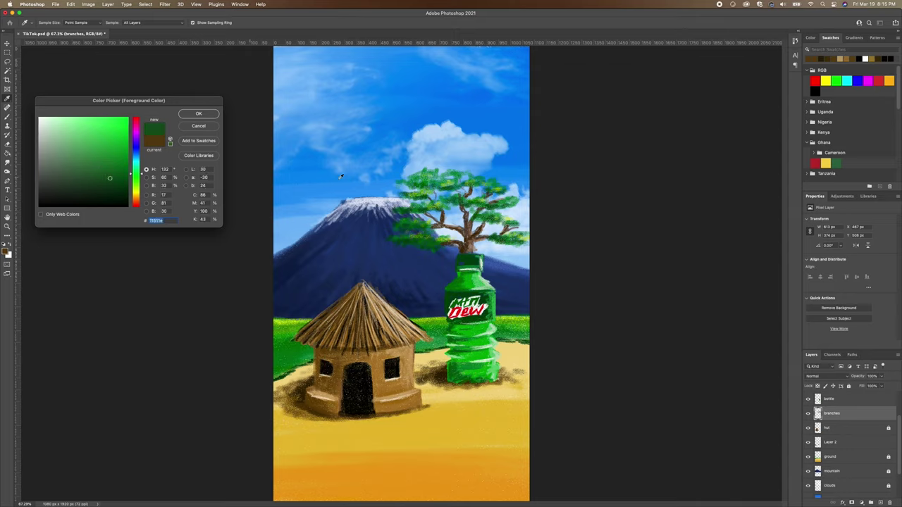
{"action": "left_click", "coordinate": [200, 114]}
{"action": "left_click", "coordinate": [7, 116]}
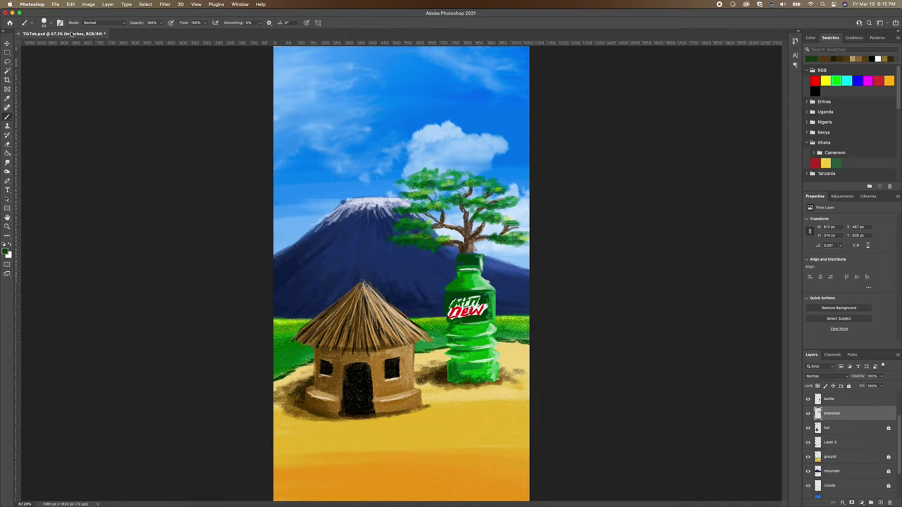
{"action": "left_click", "coordinate": [49, 24]}
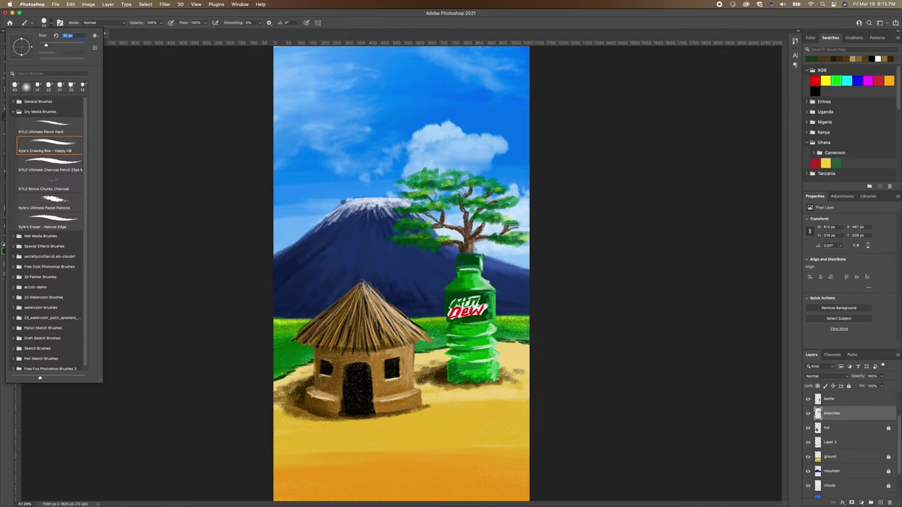
{"action": "left_click", "coordinate": [433, 178]}
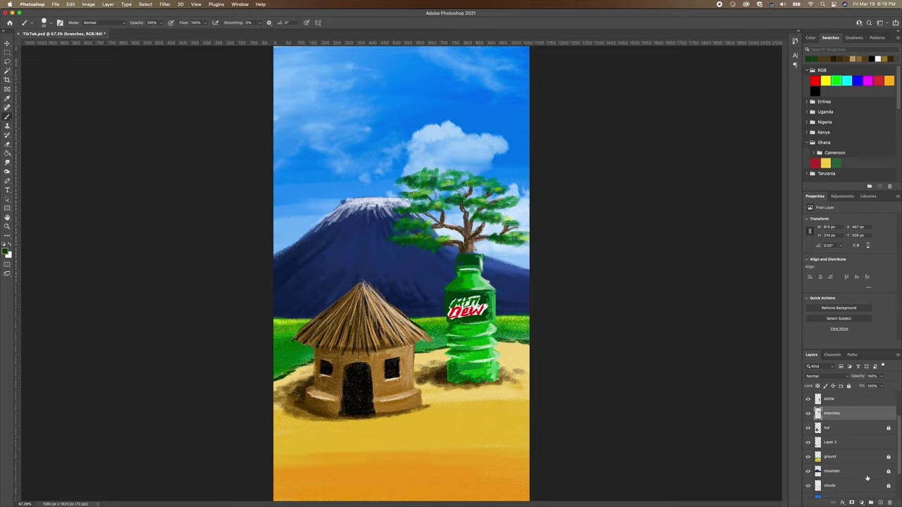
Add a new layer above the branches and paint two small black birds in the sky above the mountain's left slope with a 14 px brush
{"action": "left_click", "coordinate": [879, 502]}
{"action": "left_click", "coordinate": [8, 98]}
{"action": "left_click", "coordinate": [5, 244]}
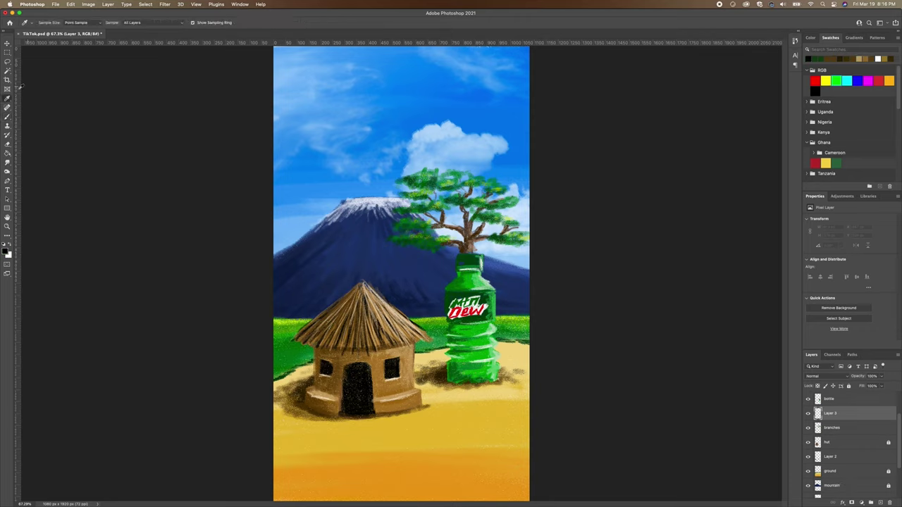
{"action": "left_click", "coordinate": [8, 116]}
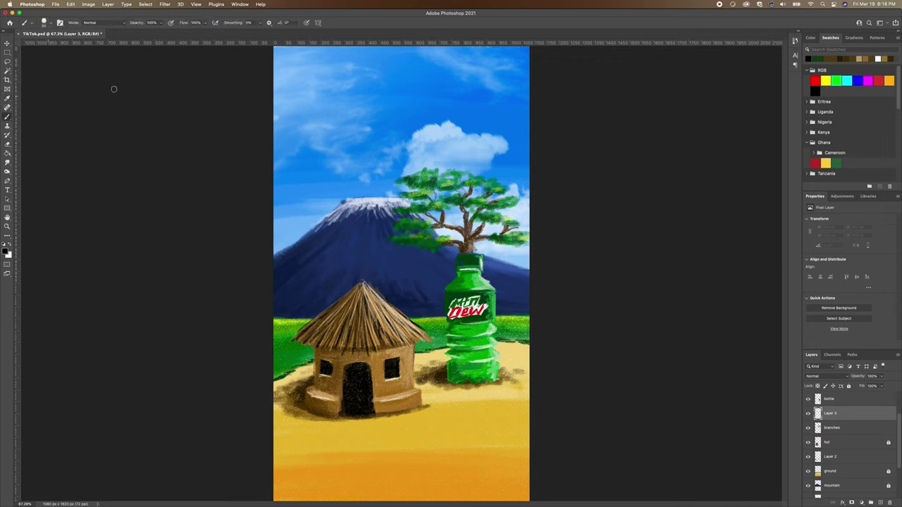
{"action": "left_click", "coordinate": [48, 22]}
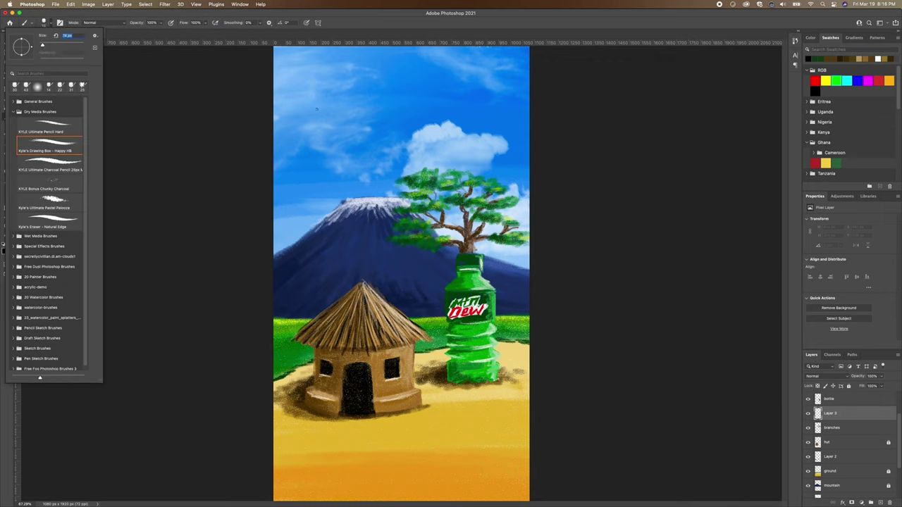
{"action": "left_click_drag", "start_coordinate": [295, 98], "coordinate": [302, 97]}
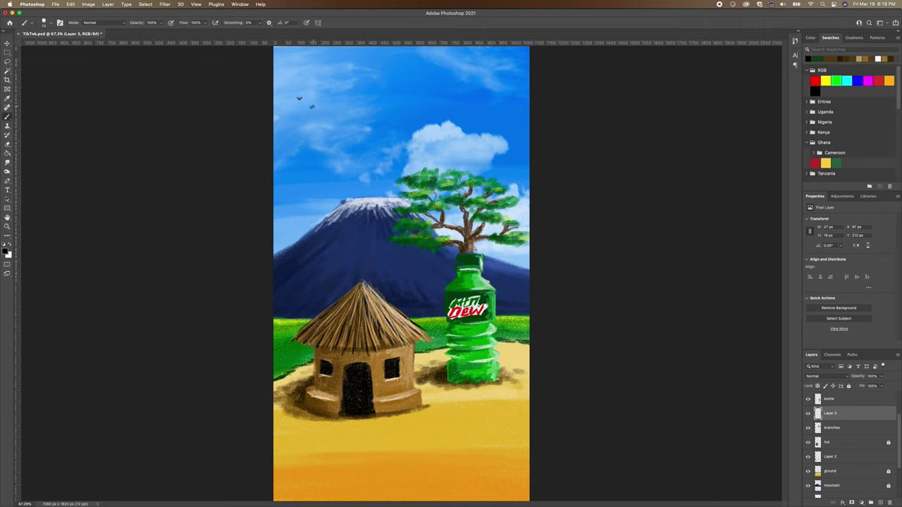
Reduce the brush size and paint several smaller black birds trailing below the first two
{"action": "left_click", "coordinate": [46, 23]}
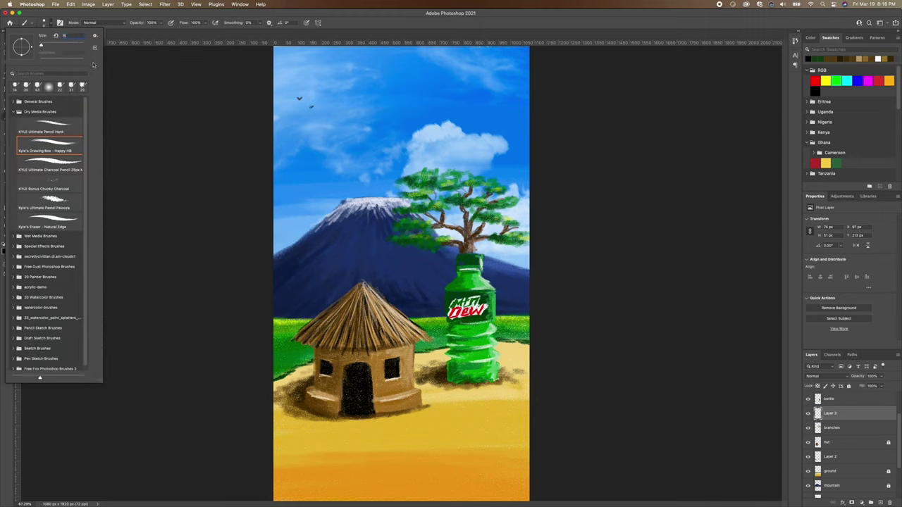
{"action": "left_click", "coordinate": [259, 113]}
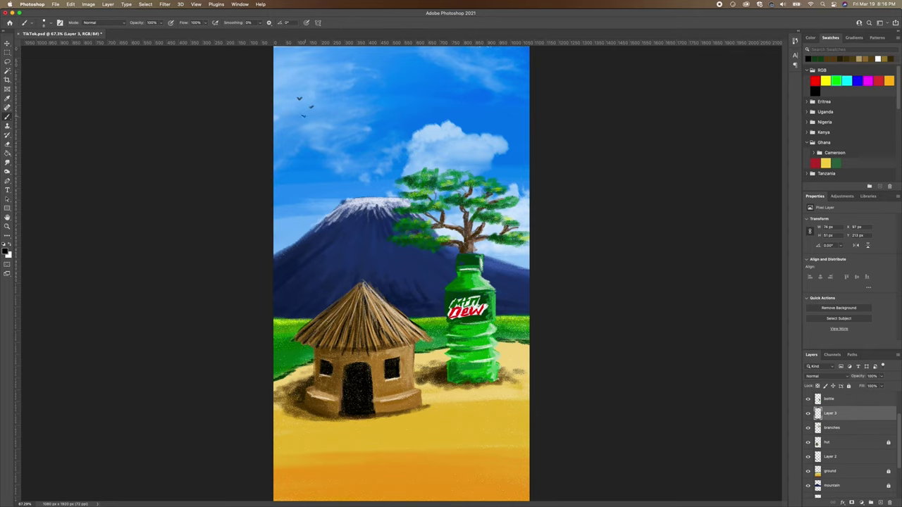
{"action": "left_click_drag", "start_coordinate": [314, 124], "coordinate": [318, 123]}
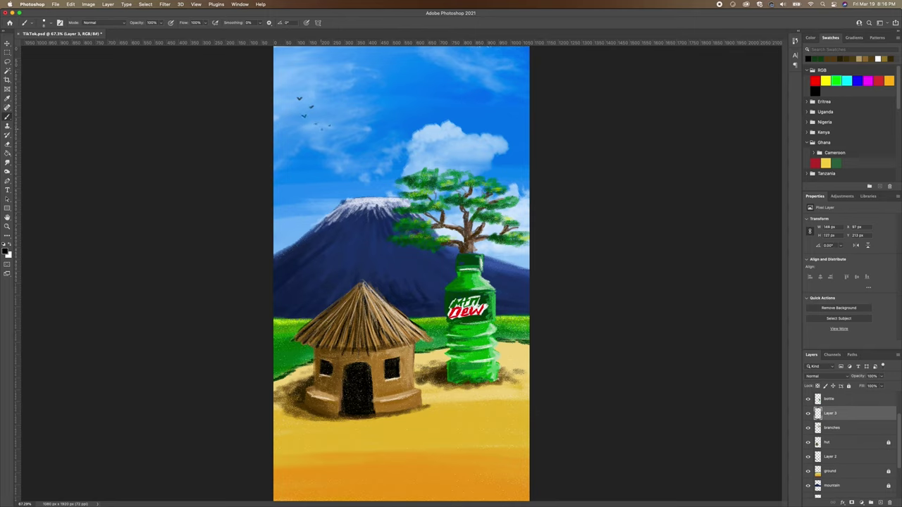